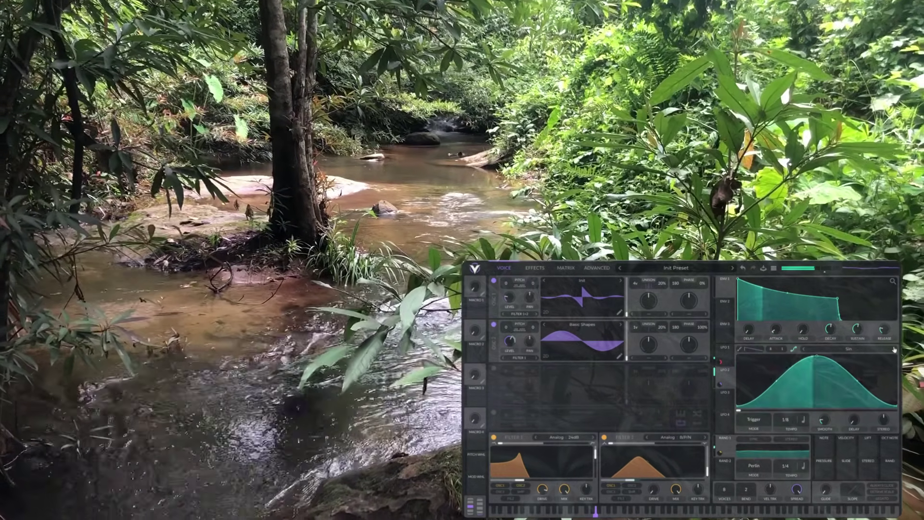
left_click(894, 350)
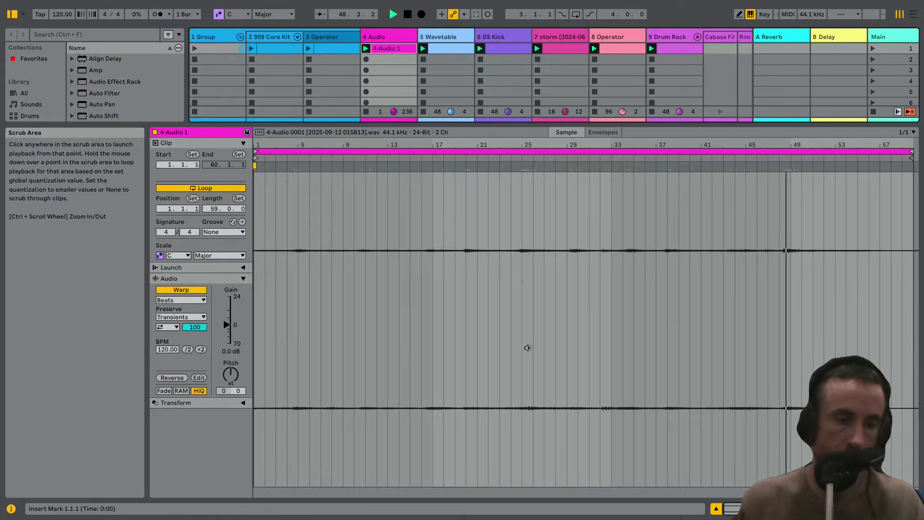
Solo the 4 Audio track so the recorded clip plays on its own
key("ctrl+alt+m")
key("shift+Tab")
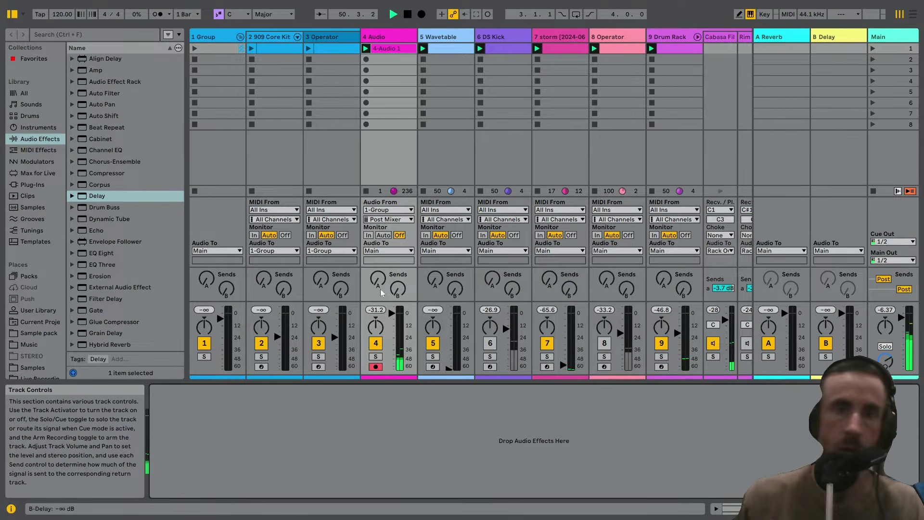
left_click(375, 357)
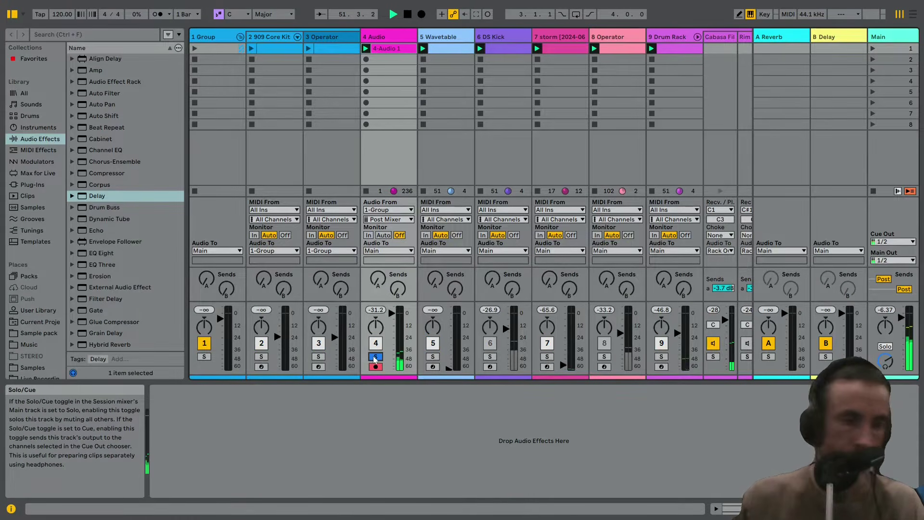
Loop the 4-Audio 1 clip from bar 17 to bar 49, and extend the loop start back to bar 1
key("ctrl+alt+m")
key("shift+Tab")
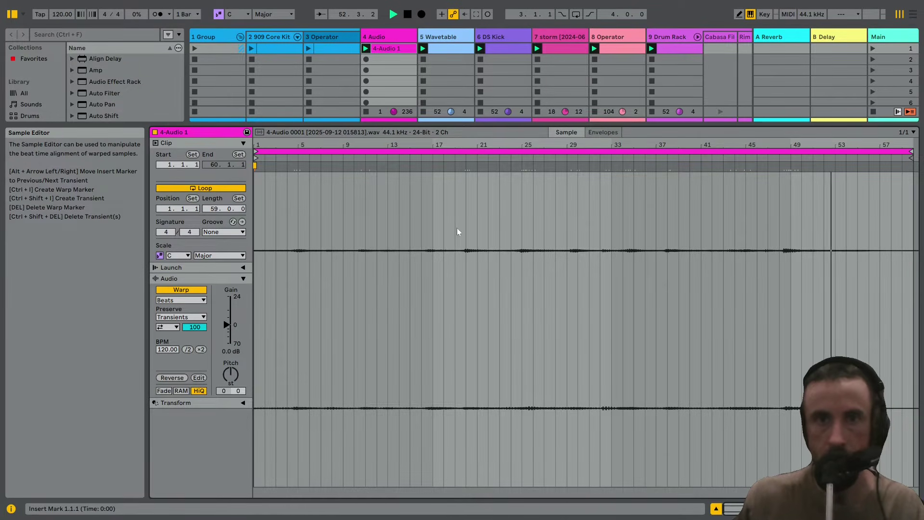
left_click_drag(435, 223, 789, 245)
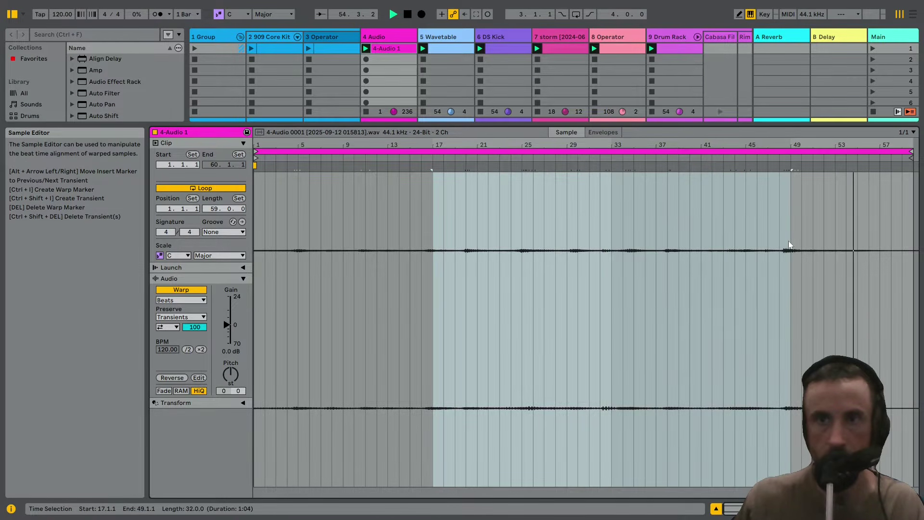
key("ctrl+l")
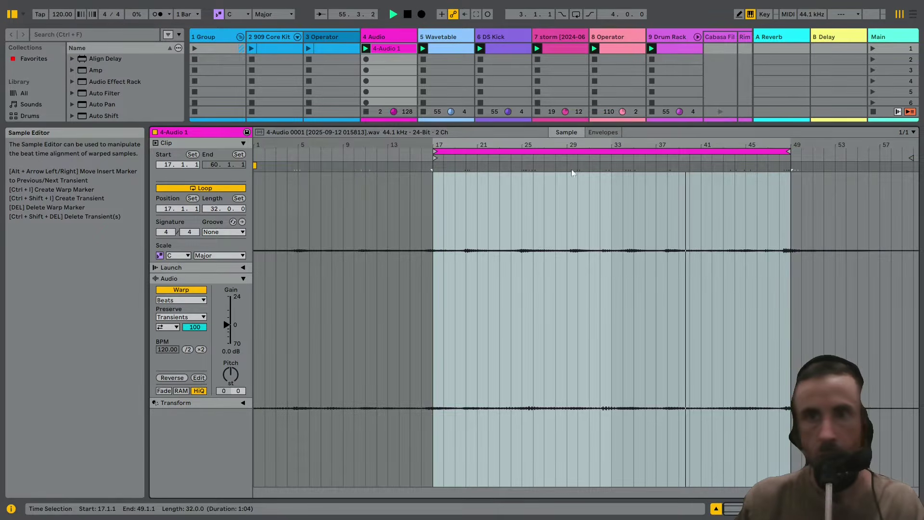
left_click_drag(443, 148, 256, 151)
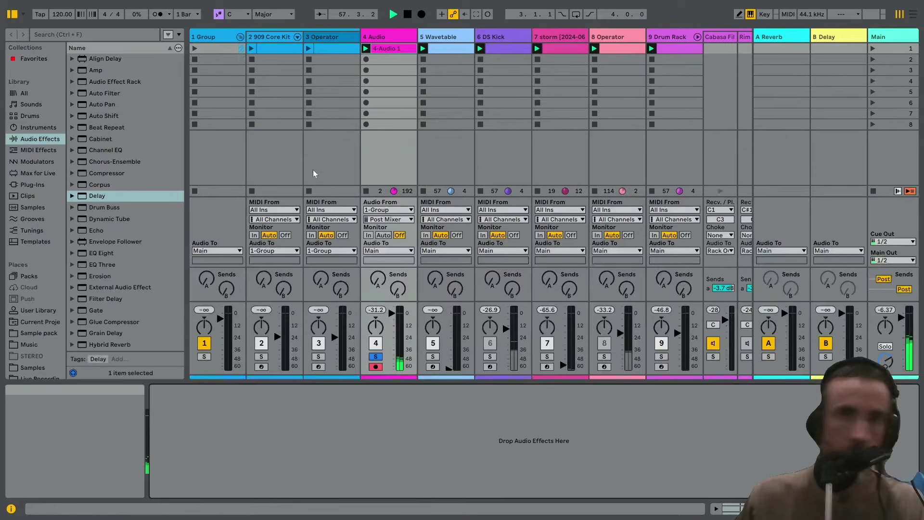
Mute the 1 Group track and collapse the Drum Rack track's chains in the mixer
key("shift+Tab")
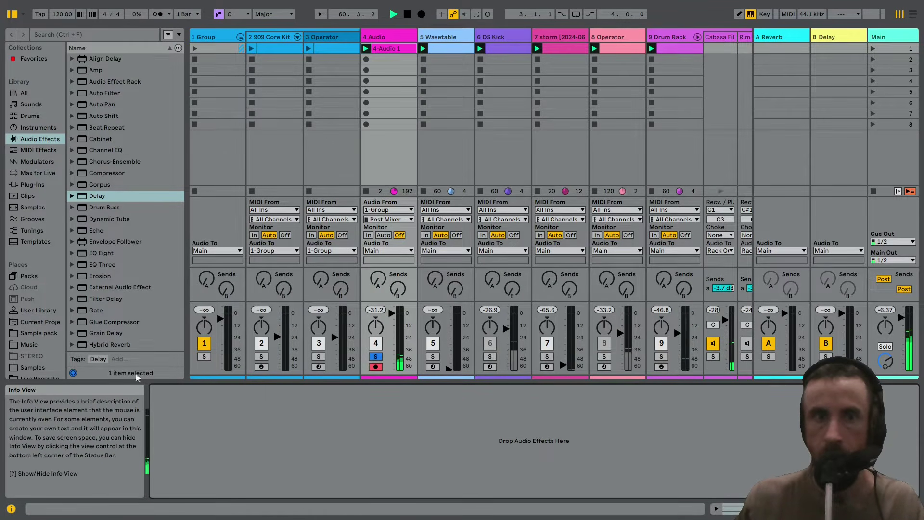
left_click(207, 344)
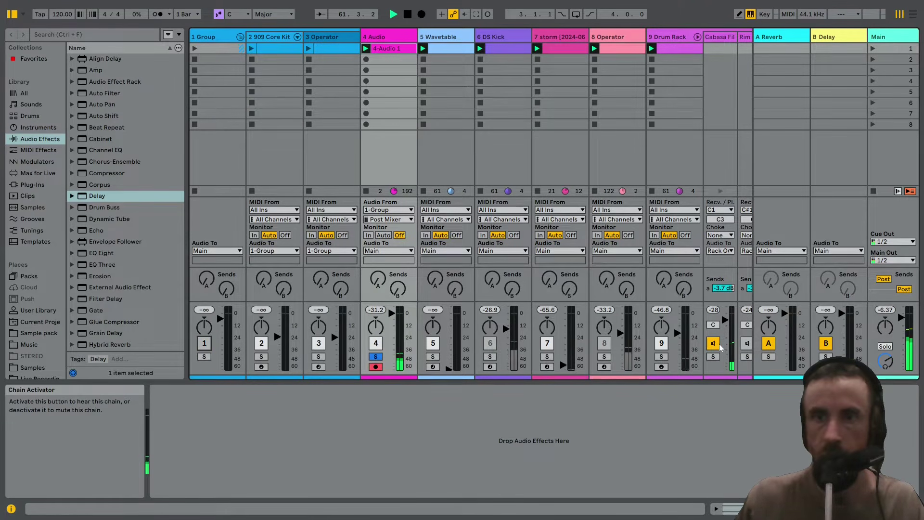
left_click(697, 37)
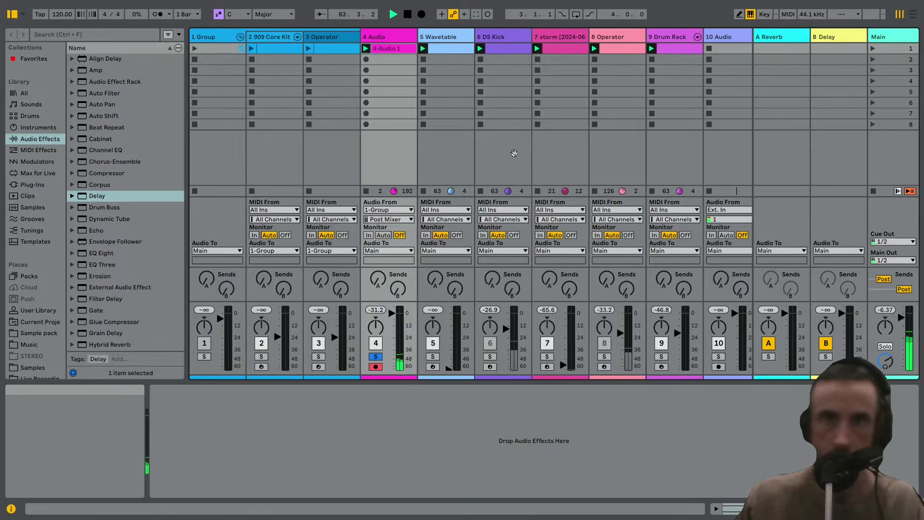
scroll(521, 153, "right", 2)
scroll(506, 157, "left", 2)
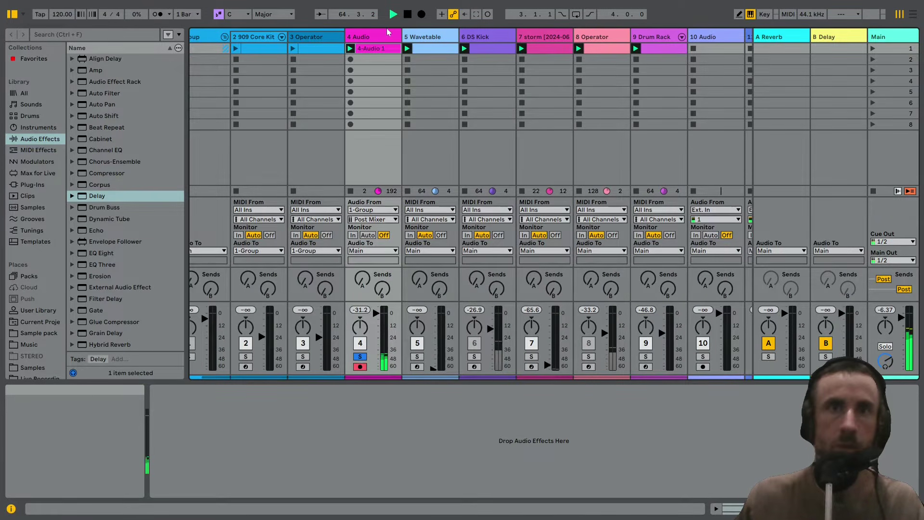
Turn off solo on the 4 Audio track and mute the storm, Drum Rack and 10 Audio tracks
left_click(360, 356)
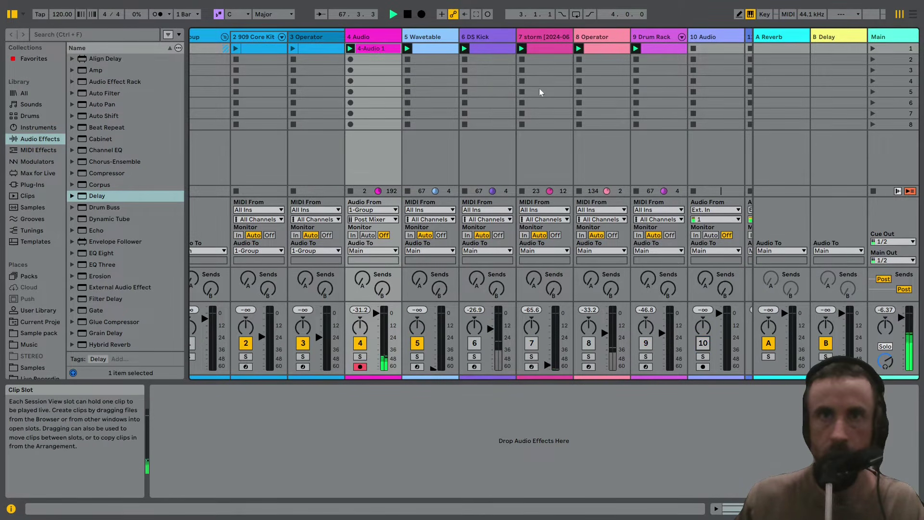
scroll(361, 102, "right", 2)
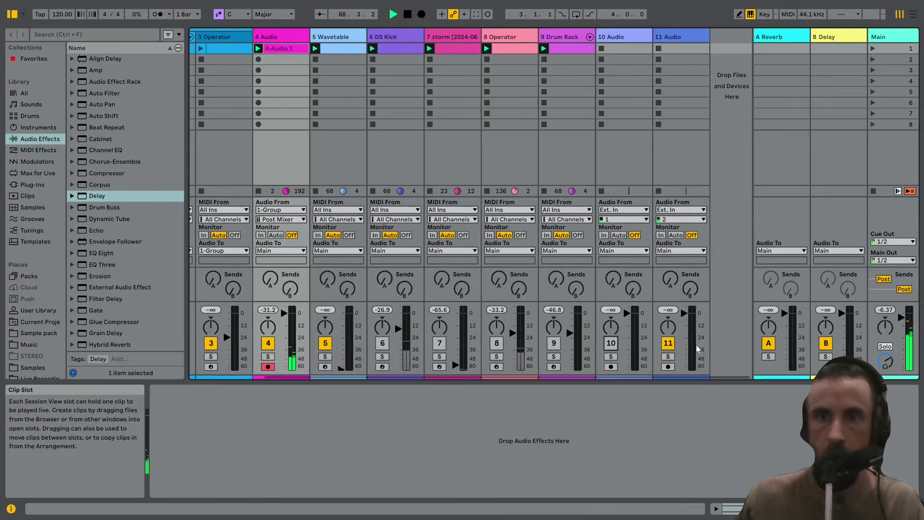
scroll(470, 124, "left", 2)
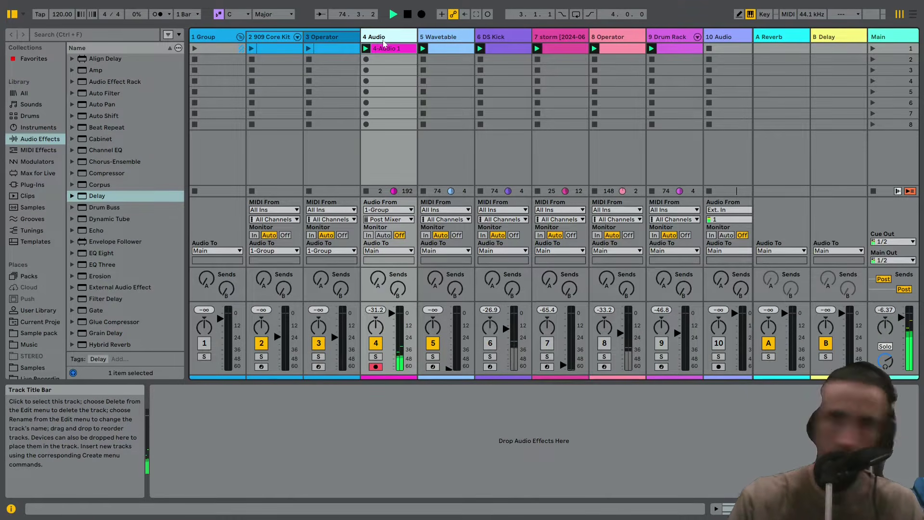
Insert a new MIDI track after 4 Audio, load the Vital plug-in on it and close the plug-in window
key("ctrl+shift+t")
left_click(33, 184)
left_click_drag(100, 188, 465, 76)
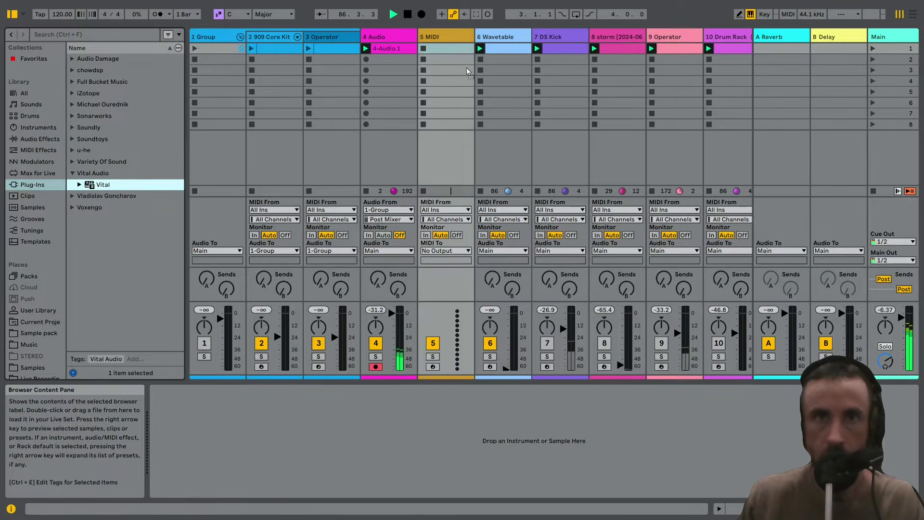
left_click_drag(456, 39, 457, 40)
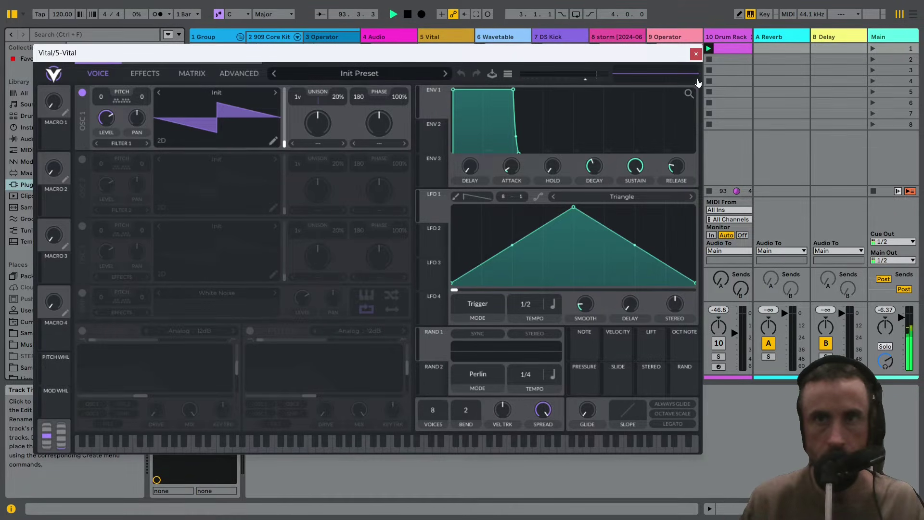
left_click(696, 55)
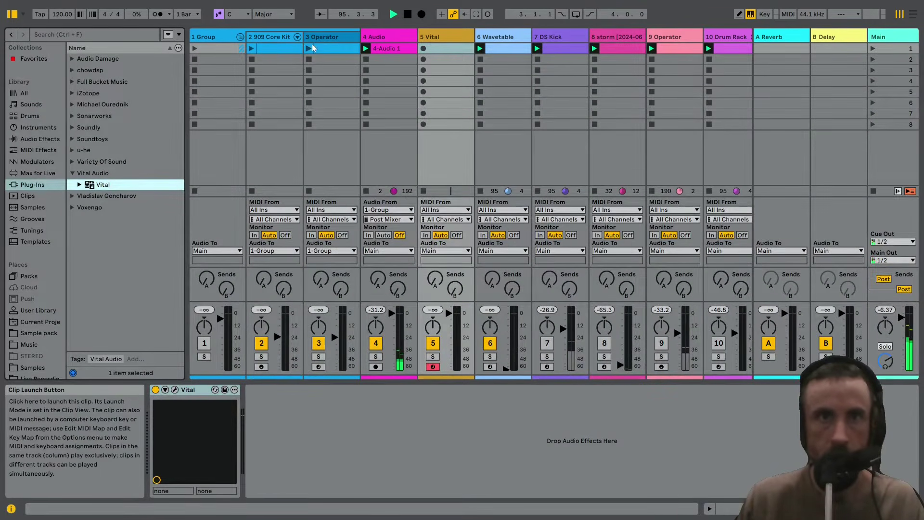
Using the Operator clip's notes as reference, create a one-bar clip on the Vital track and add two consecutive A3 notes
double_click(332, 49)
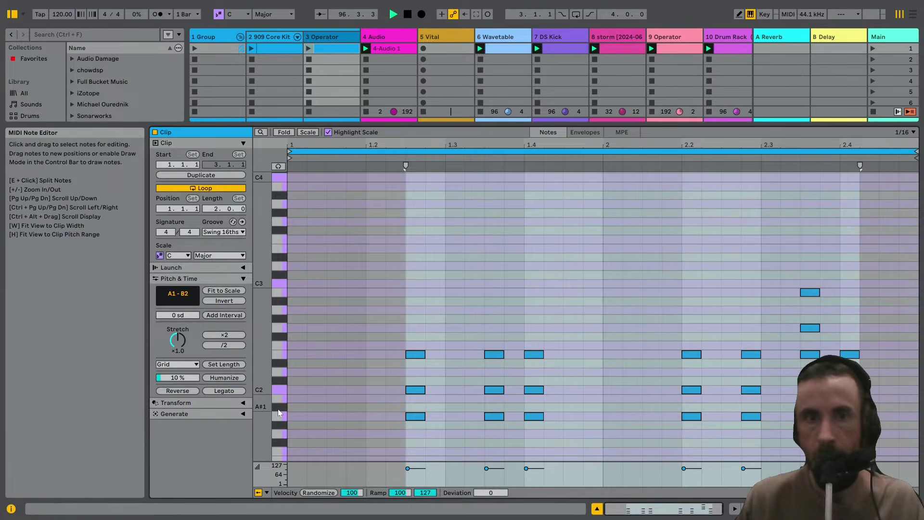
key("shift+Tab")
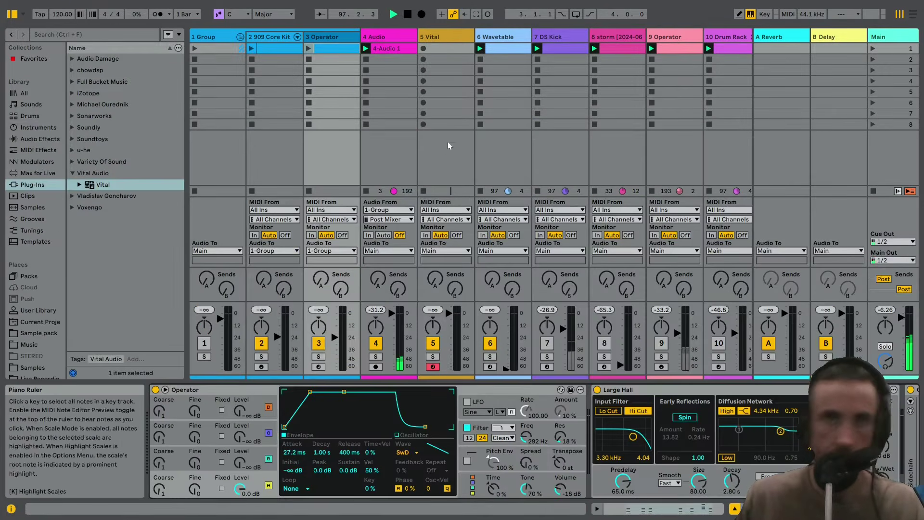
double_click(448, 48)
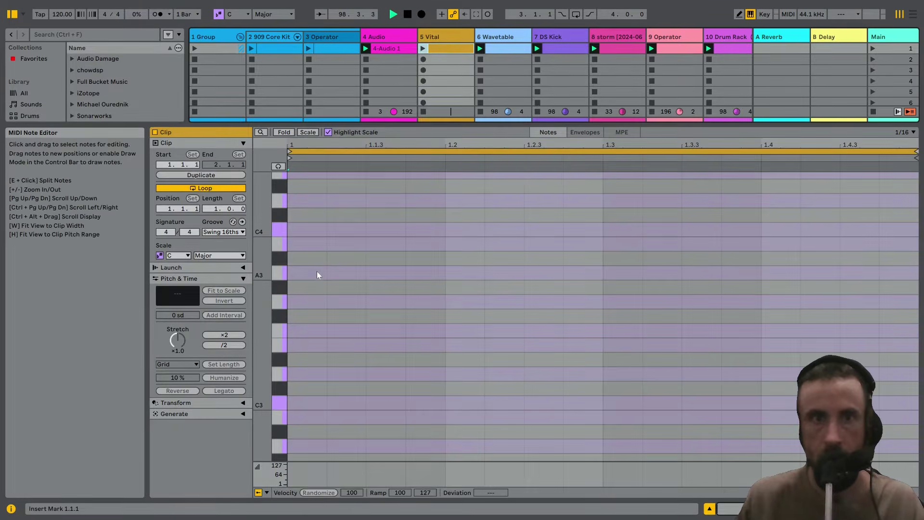
left_click_drag(313, 274, 519, 280)
left_click_drag(426, 276, 666, 280)
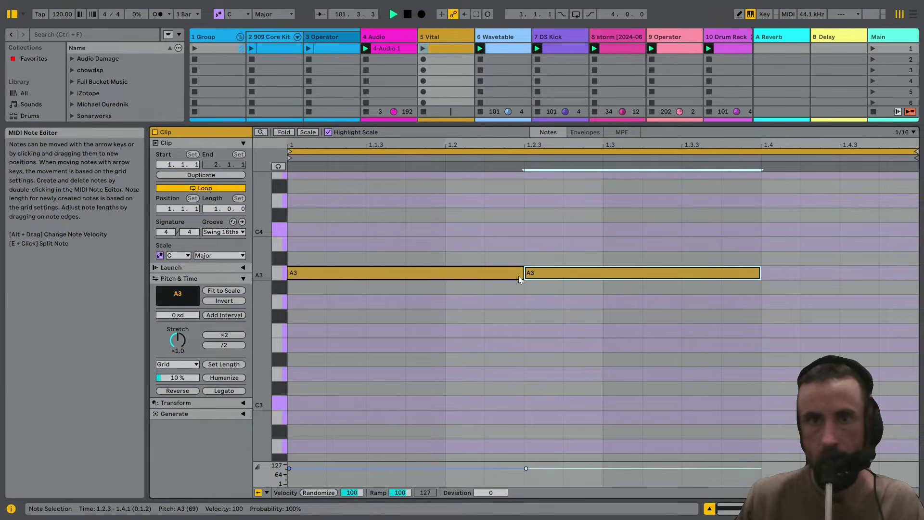
Shorten the first A3 note to end just after 1.2.2 and lengthen the second, starting at 1.2.3, to about 1.4.3
left_click_drag(521, 275, 496, 275)
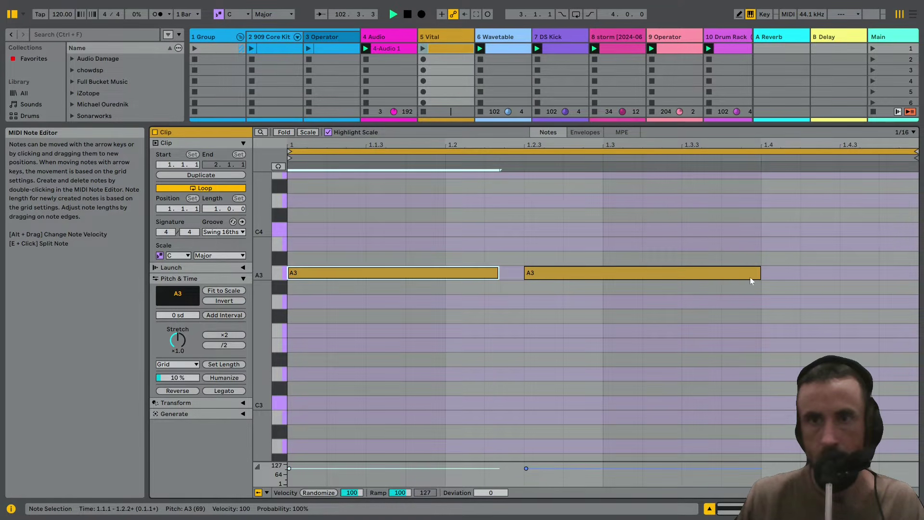
left_click_drag(761, 274, 833, 278)
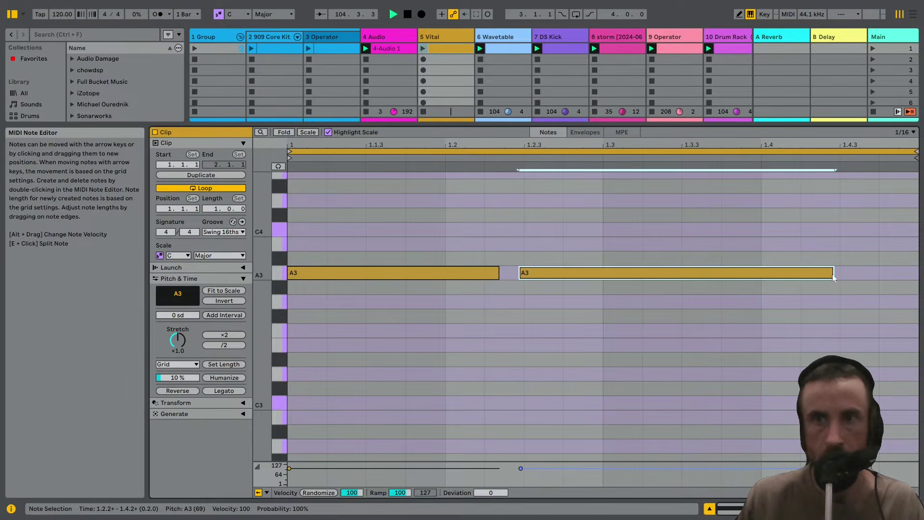
left_click_drag(539, 277, 551, 279)
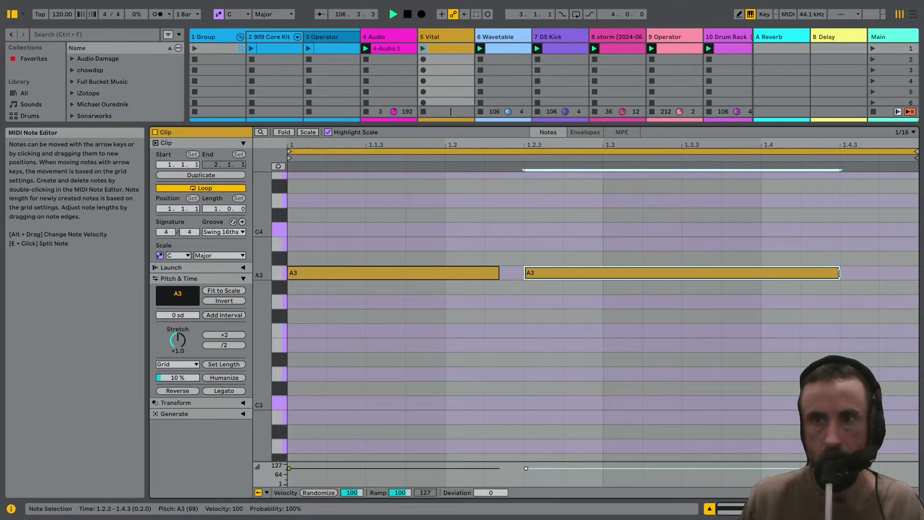
Launch the new Vital clip and lower the Vital track's volume
key("shift+Tab")
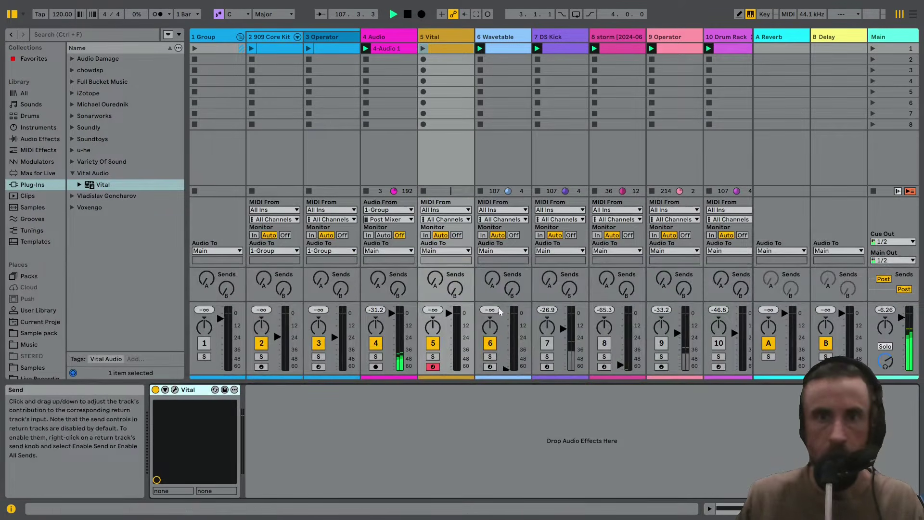
left_click_drag(449, 313, 448, 333)
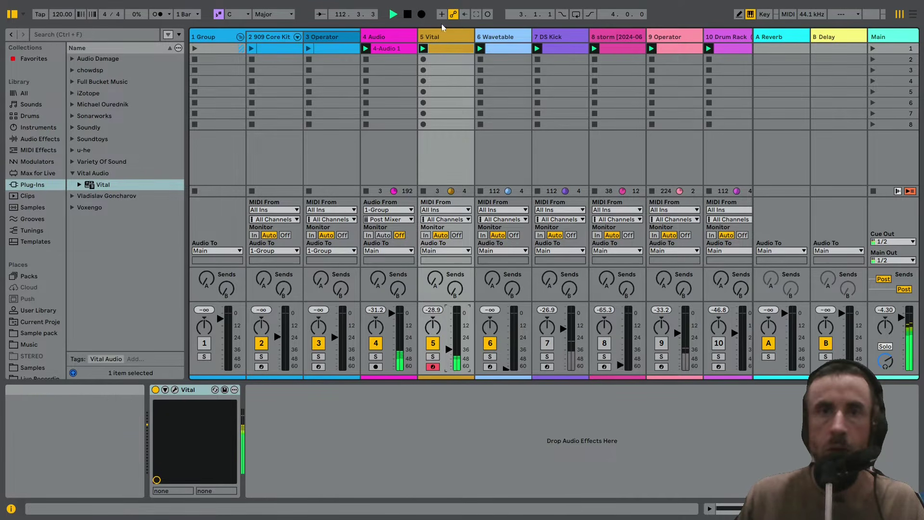
Transpose both A3 notes in the Vital clip several octaves down to a low bass A
left_click(447, 48)
key("ctrl+a")
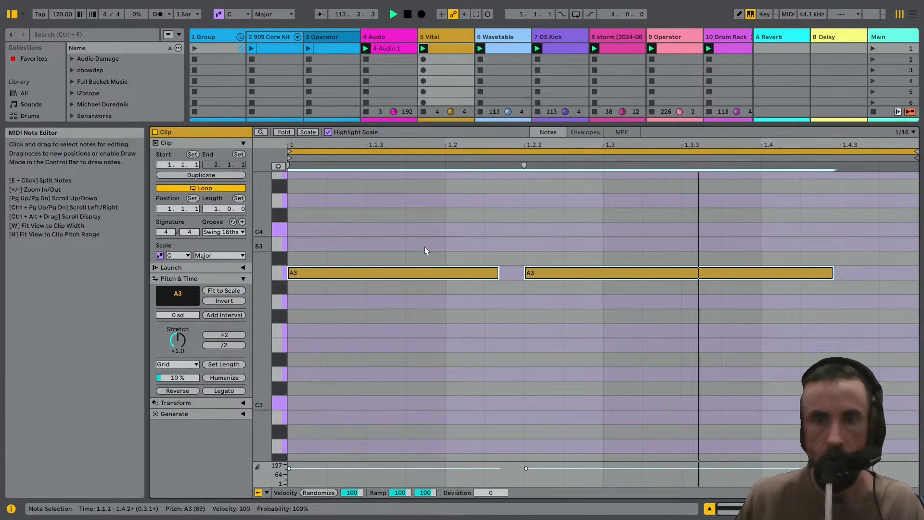
key("shift+Down")
key("shift+Down")
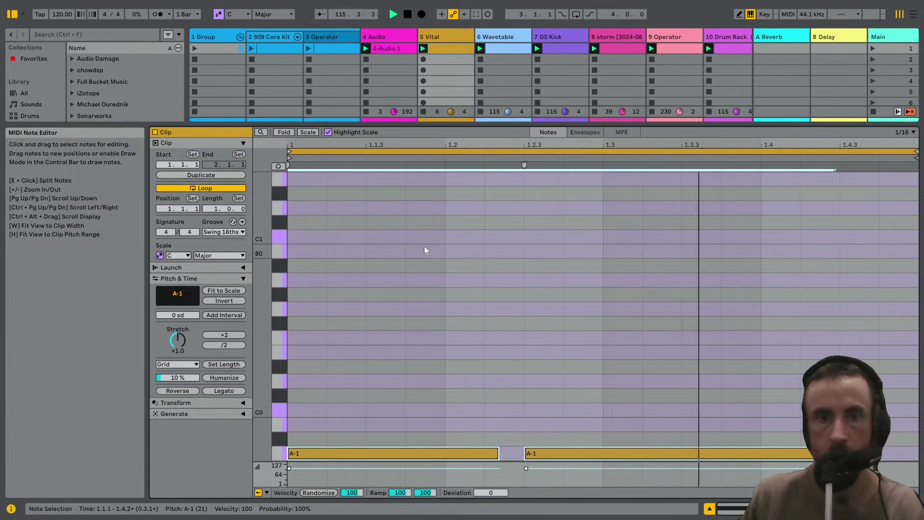
scroll(425, 250, "down", 4)
key("shift+Tab")
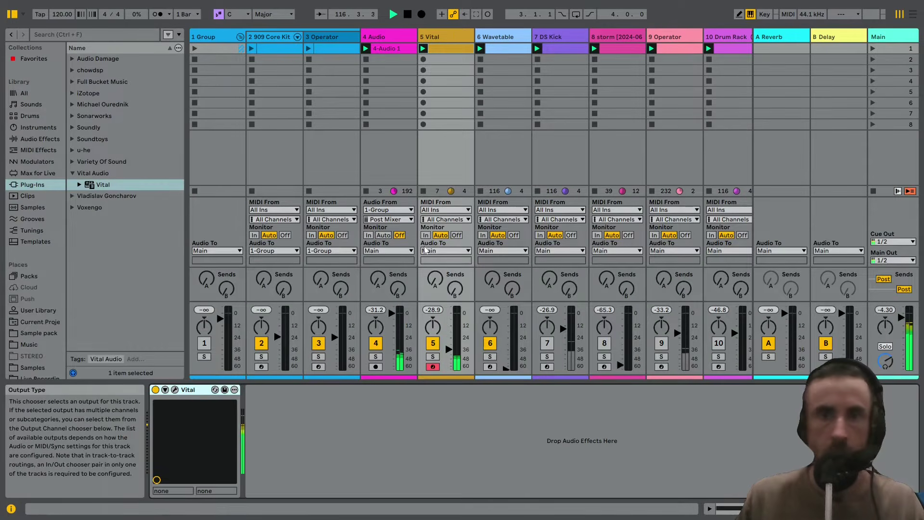
Set Vital's oscillator 1 to 4 unison voices and its phase randomization to 0%
left_click(175, 389)
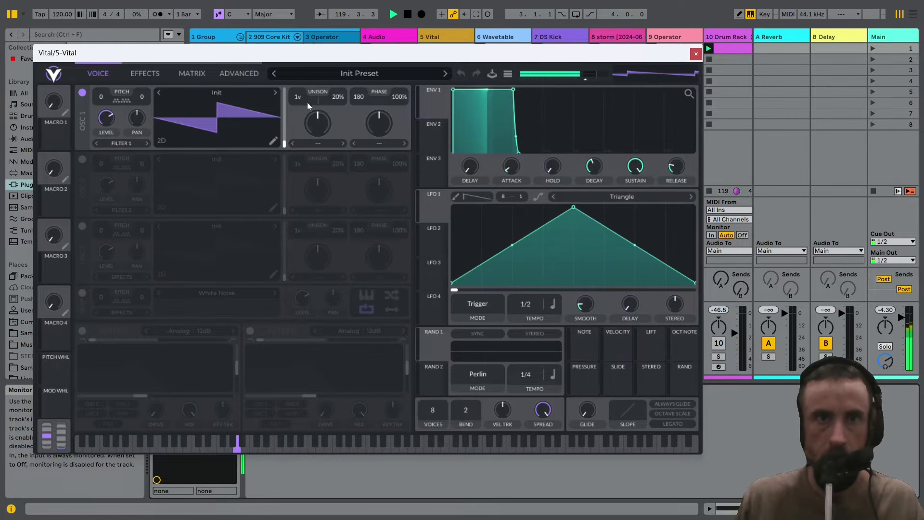
left_click_drag(295, 97, 302, 85)
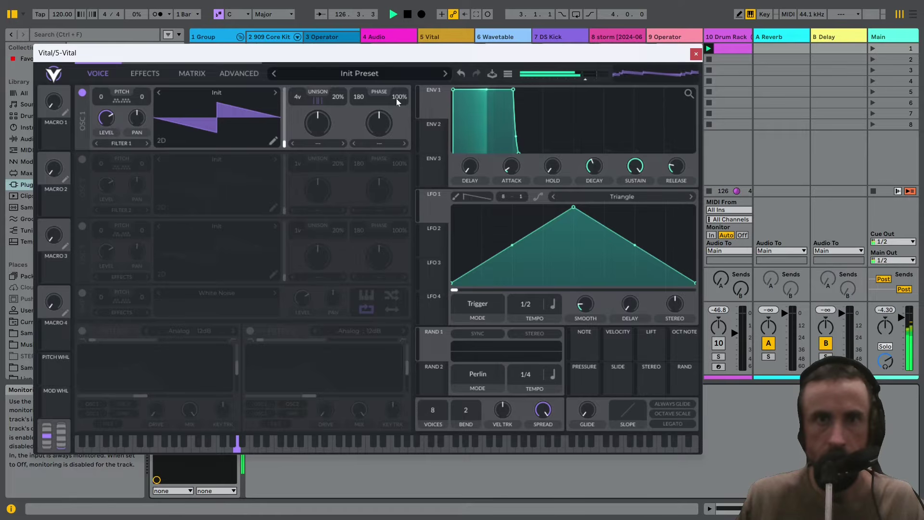
left_click_drag(397, 98, 391, 364)
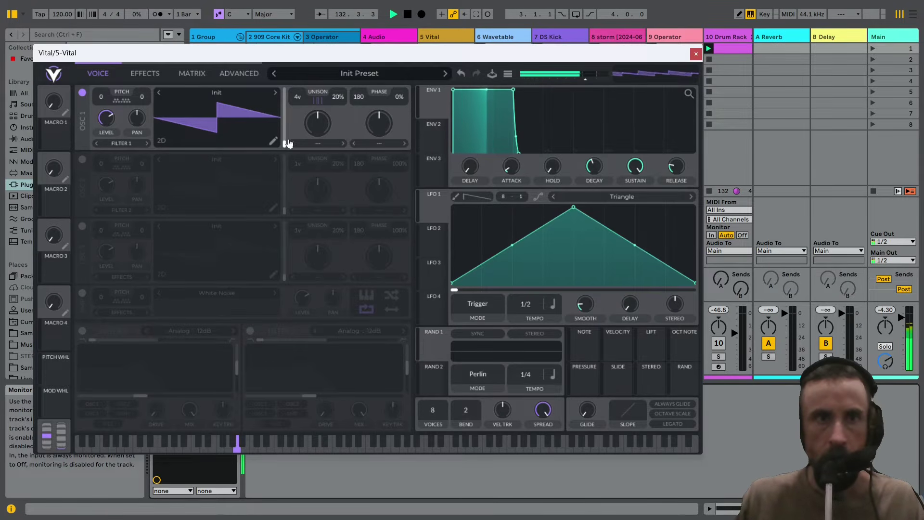
Remove the lowest harmonics from oscillator 1's saw waveform in the wavetable editor and close the plug-in window
left_click(273, 144)
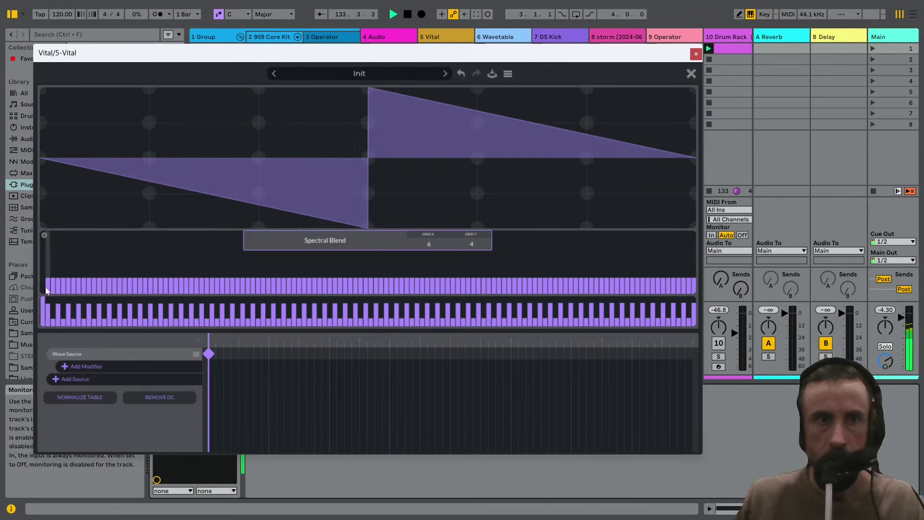
left_click_drag(48, 289, 51, 292)
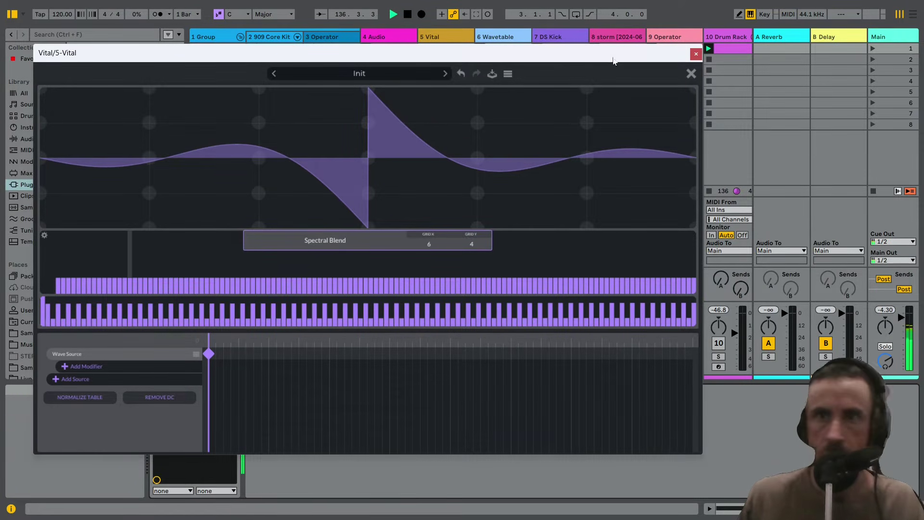
left_click(696, 54)
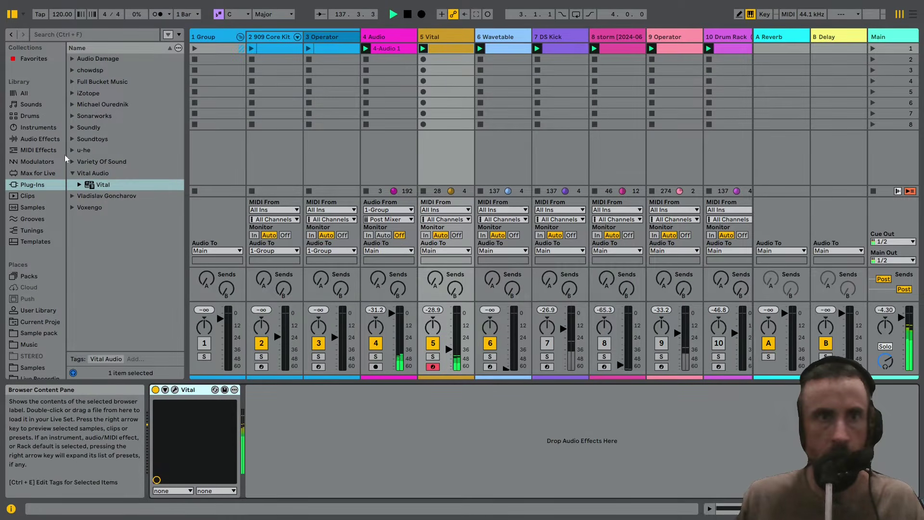
Add an EQ Eight audio effect after Vital on the Vital track
left_click(40, 138)
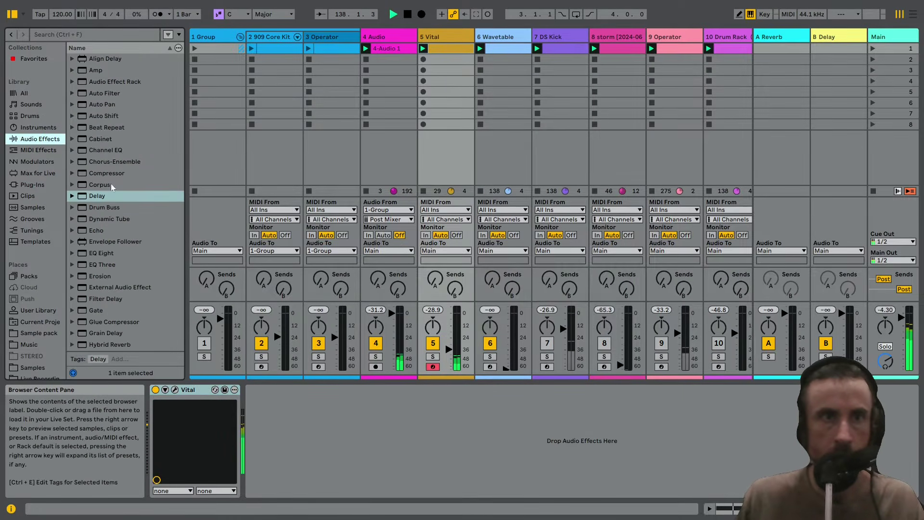
left_click(101, 253)
left_click_drag(304, 353, 377, 414)
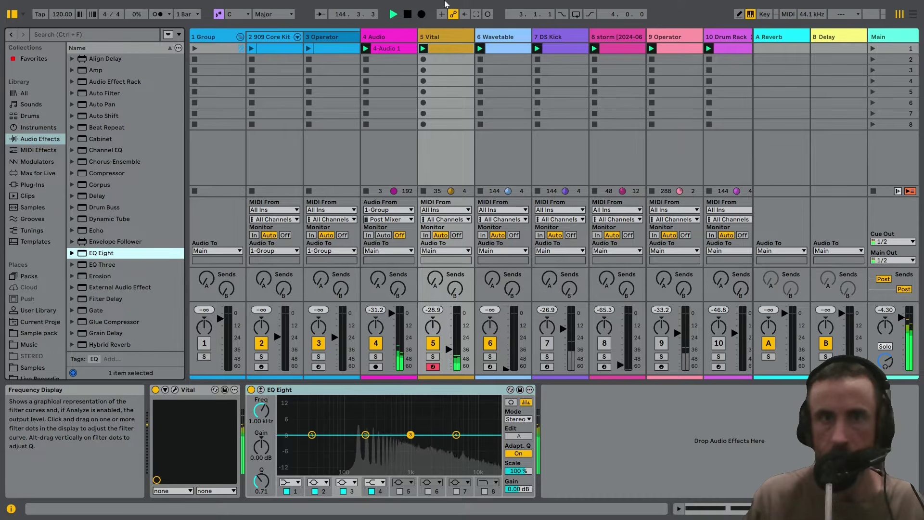
Leave Vital's wavetable editor and enable oscillator 2 with the Basic Shapes wavetable as a sine wave
left_click(174, 389)
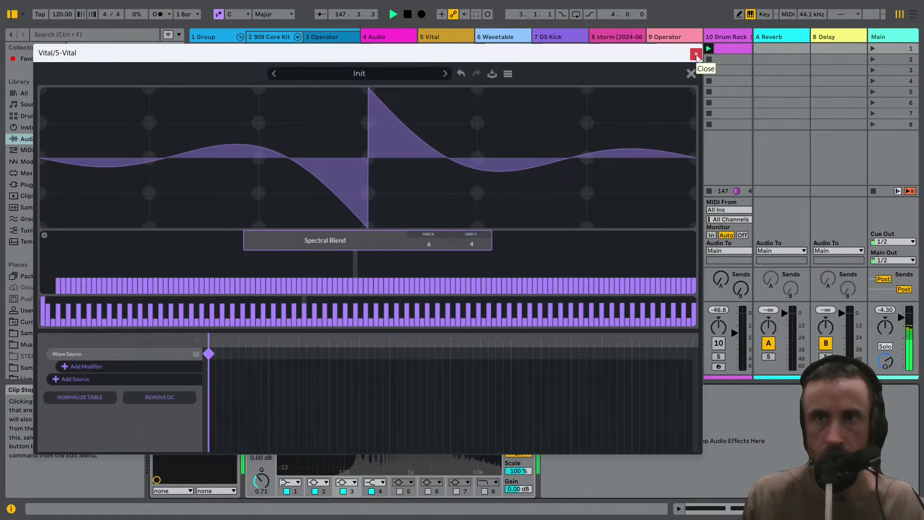
left_click(691, 74)
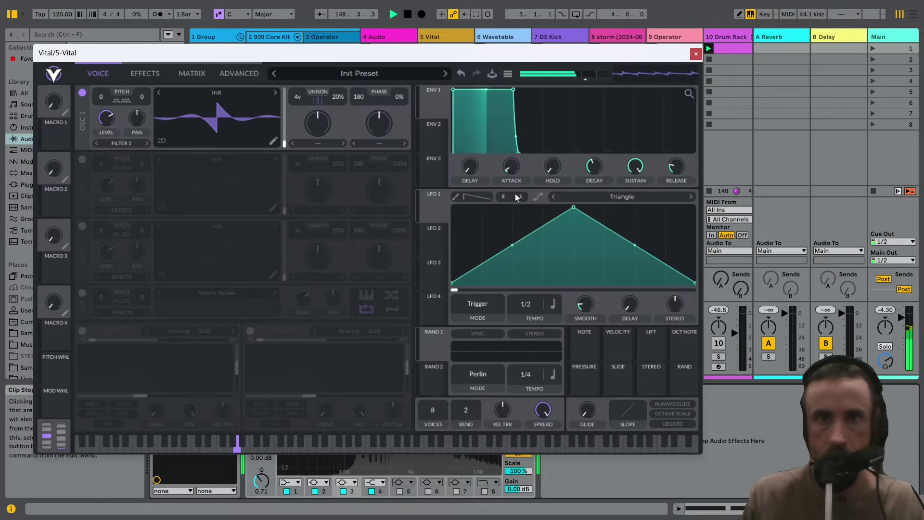
left_click(82, 160)
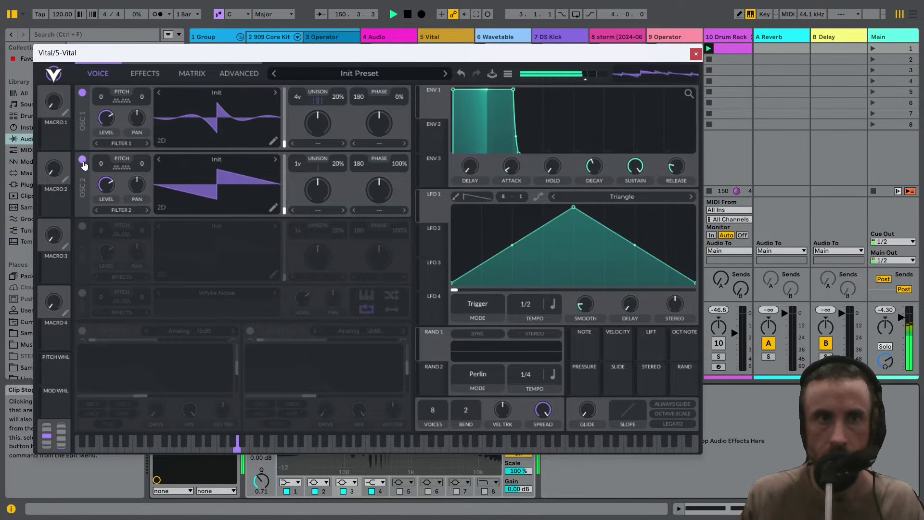
left_click_drag(278, 215, 277, 162)
left_click(276, 161)
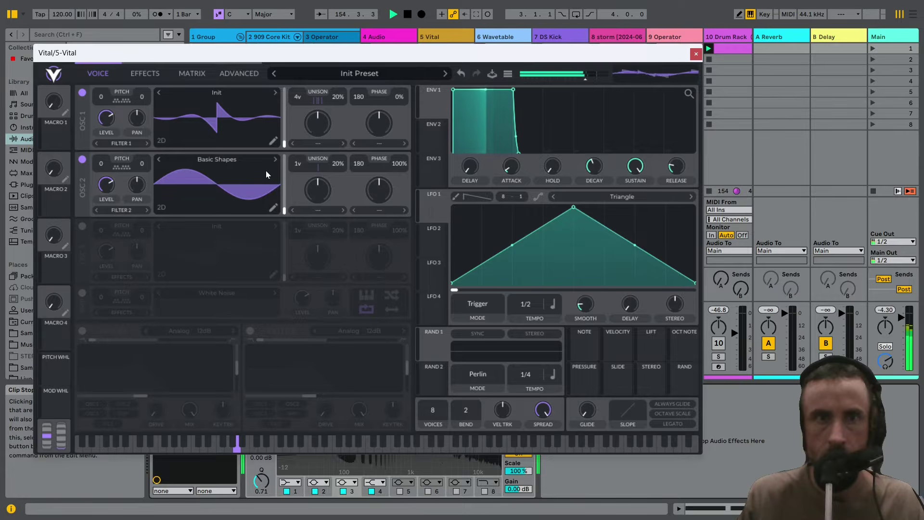
left_click(696, 53)
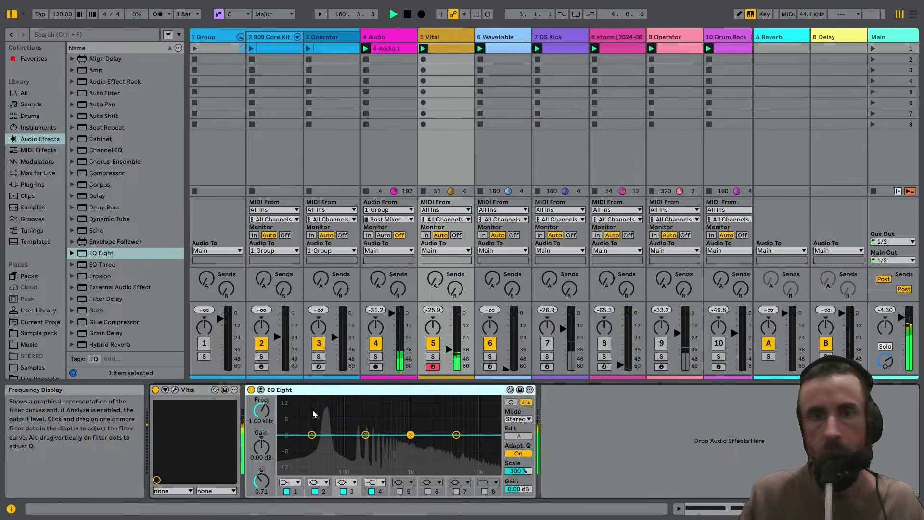
Route oscillators 1 and 2 through Filter 1 with about 16 dB of drive and lower its cutoff
left_click(215, 389)
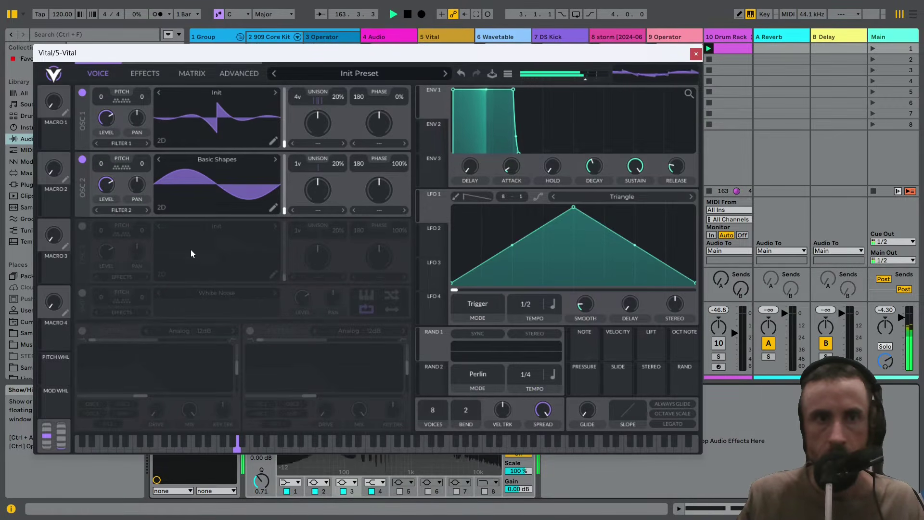
left_click(82, 331)
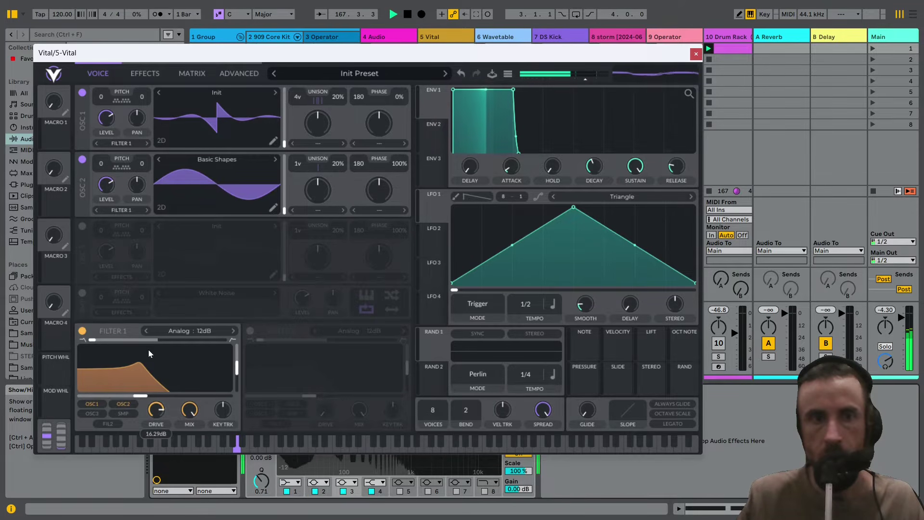
left_click_drag(139, 396, 128, 395)
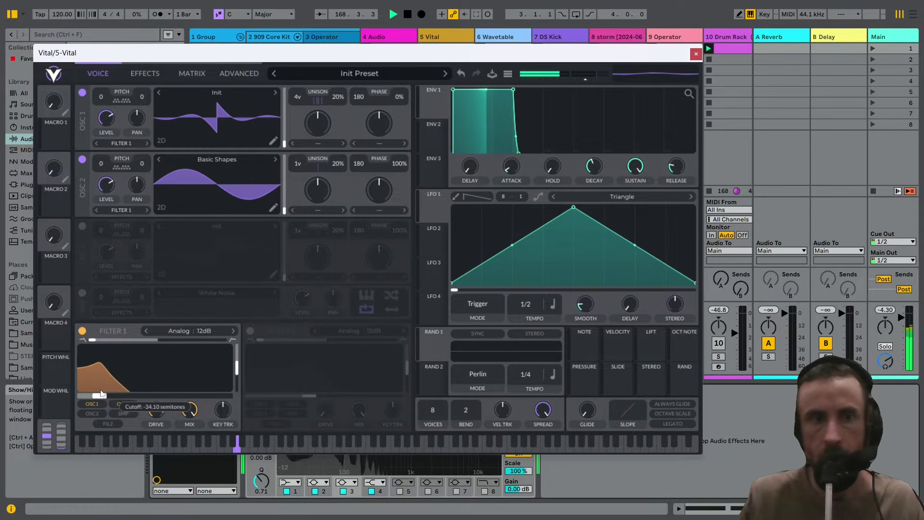
Raise Filter 1's resonance, and switch it to Analog 24dB with the cutoff slightly higher
left_click_drag(225, 375, 224, 353)
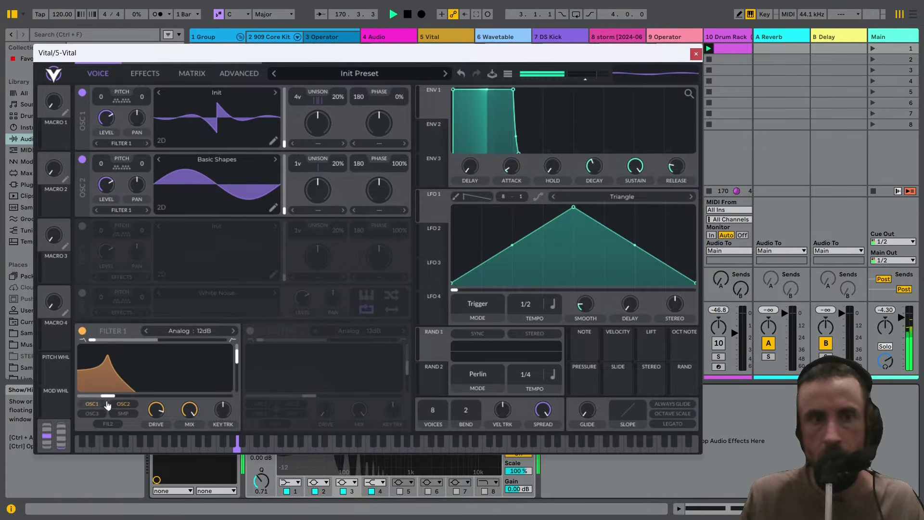
mouse_move(110, 396)
left_mouse_down()
mouse_move(172, 392)
mouse_move(94, 383)
mouse_move(113, 383)
left_mouse_up()
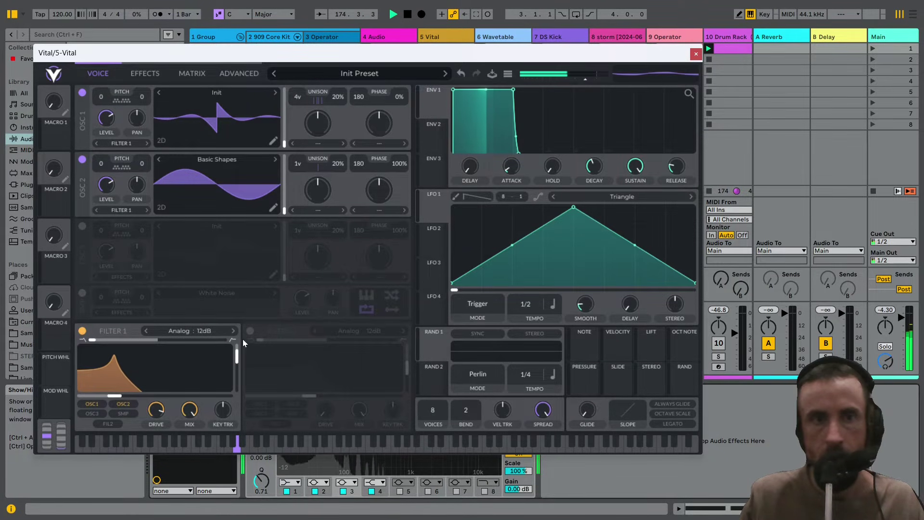
left_click(233, 330)
mouse_move(117, 398)
left_mouse_down()
mouse_move(151, 396)
mouse_move(121, 395)
left_mouse_up()
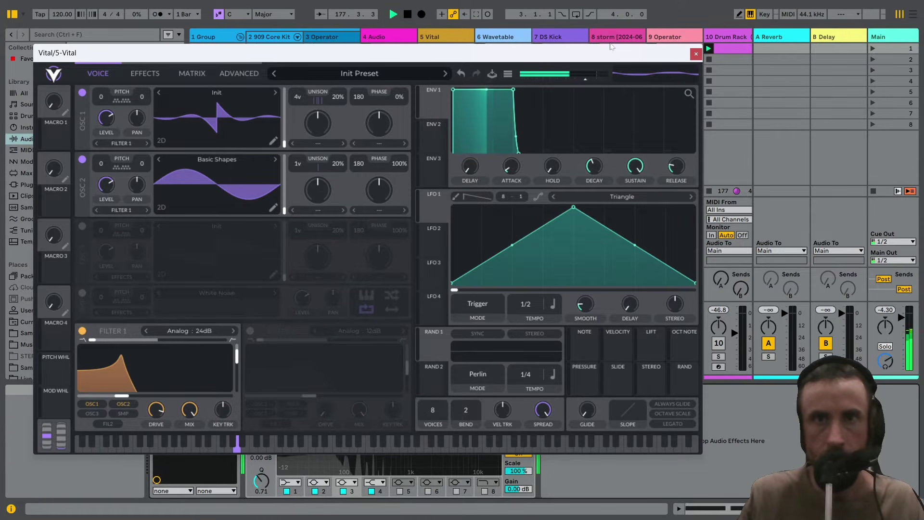
Hide the plug-in window and raise the Vital track's volume to about -21.4 dB
key("ctrl+alt+p")
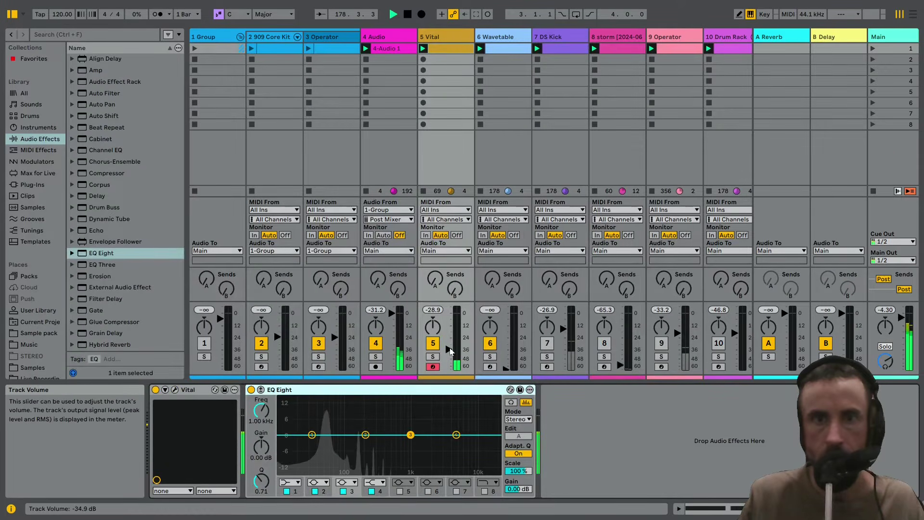
left_click_drag(466, 330, 466, 316)
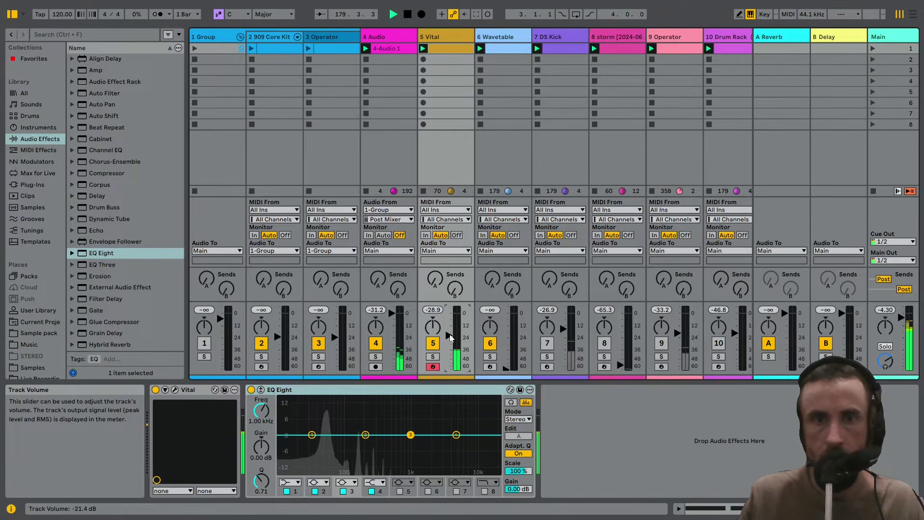
Set Vital's envelope 1 sustain to about 0.53 and its decay to about 2.5 seconds
left_click(175, 390)
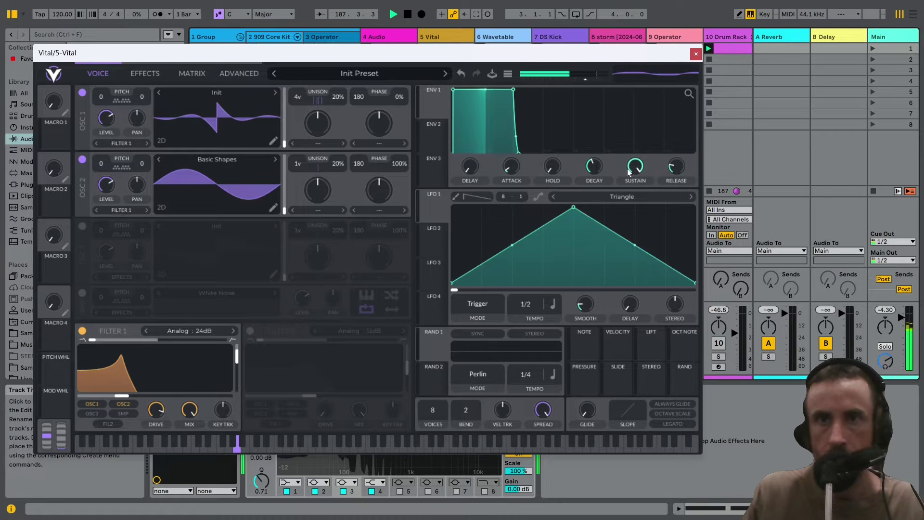
left_click_drag(634, 167, 639, 206)
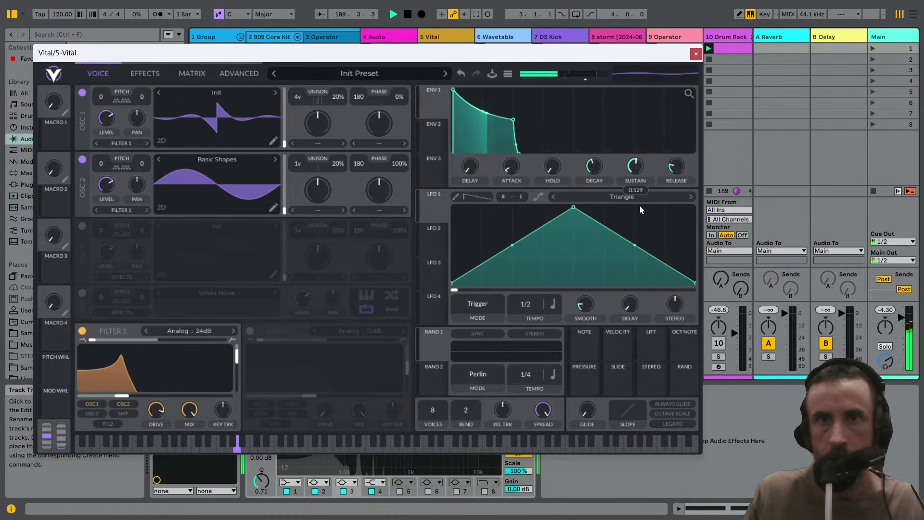
left_click_drag(594, 175, 594, 168)
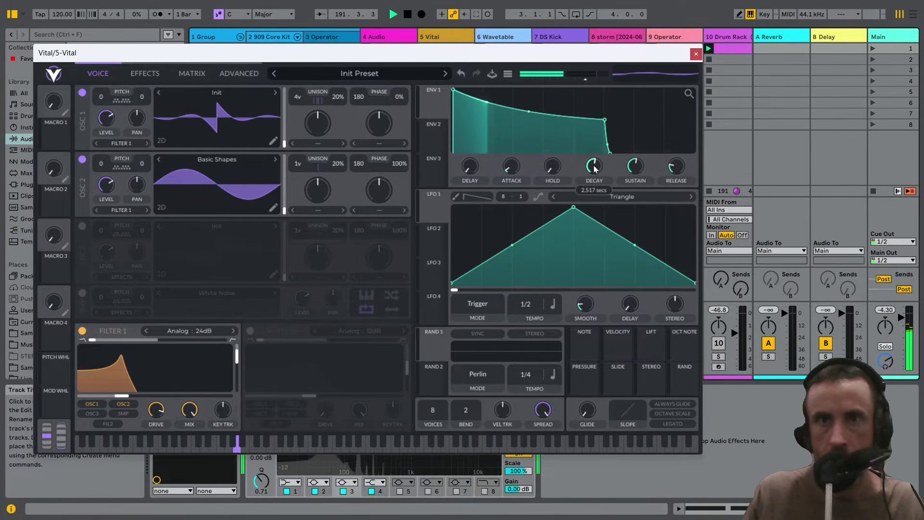
left_click(696, 54)
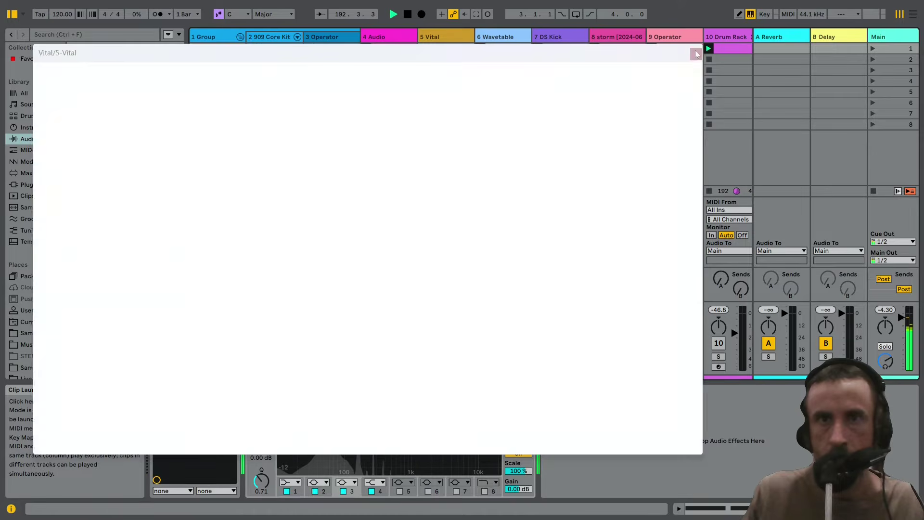
key("ctrl+alt+e")
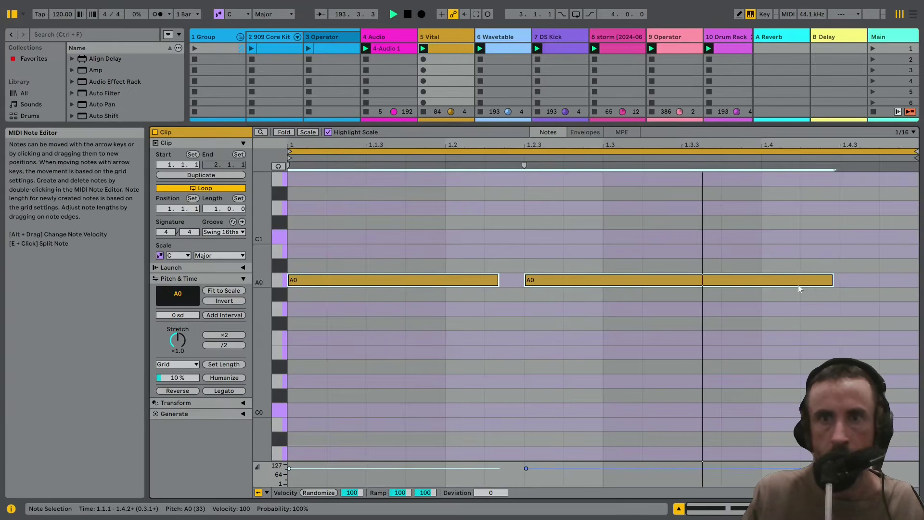
left_click(438, 39)
left_click(441, 44)
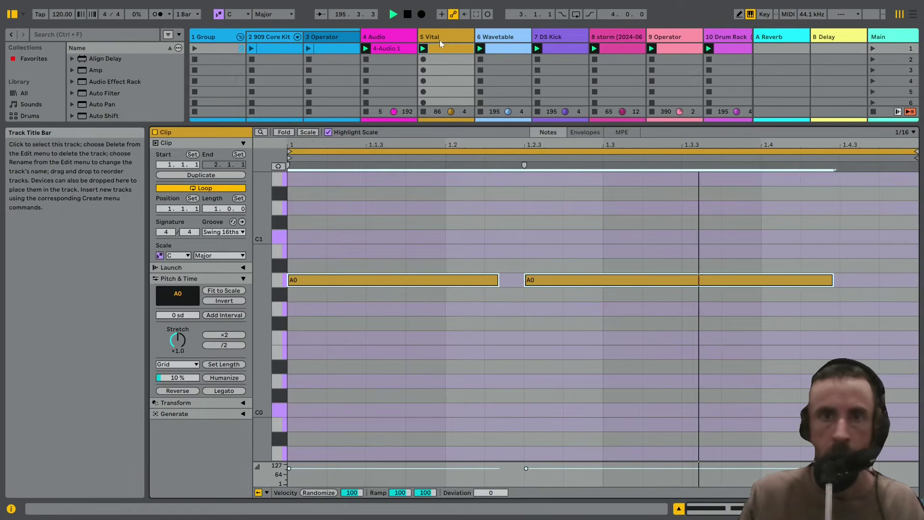
left_click(441, 41)
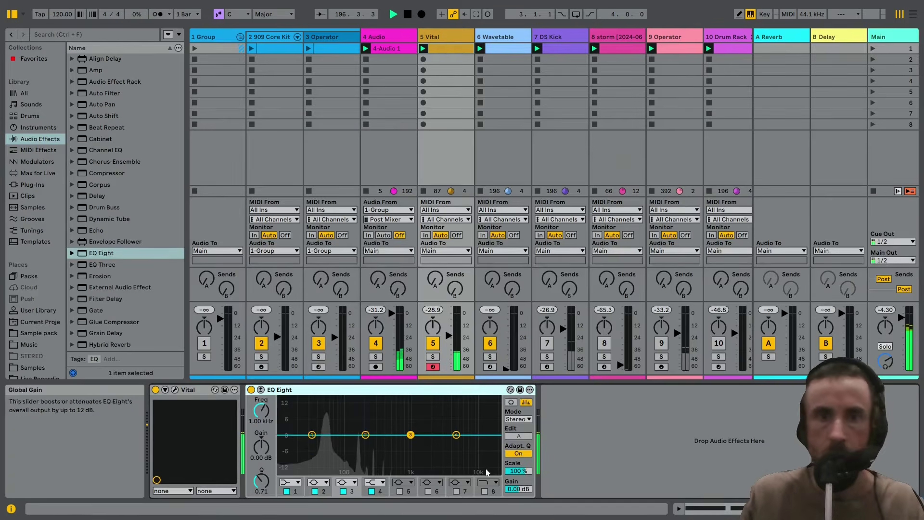
Fine-tune Vital's Filter 1 cutoff to about -15 semitones
left_click(174, 389)
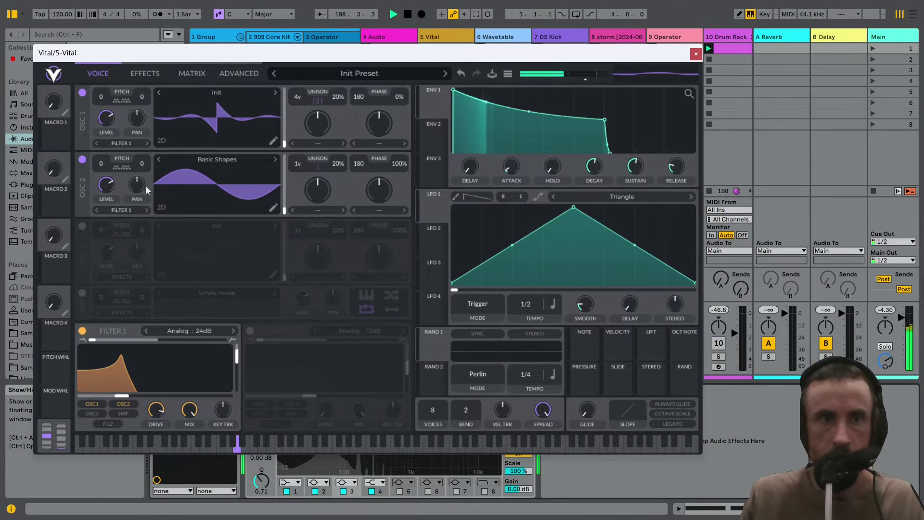
mouse_move(127, 398)
left_mouse_down()
mouse_move(109, 396)
mouse_move(130, 392)
left_mouse_up()
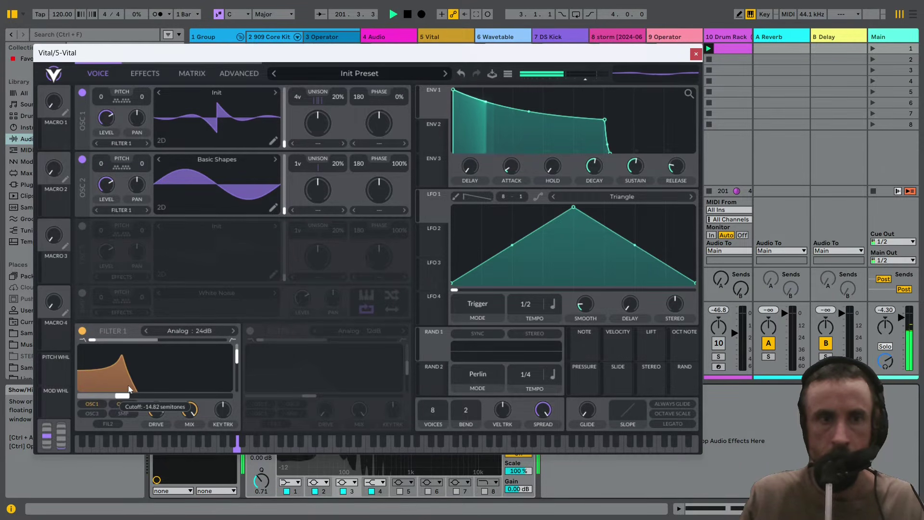
left_click_drag(129, 385, 129, 382)
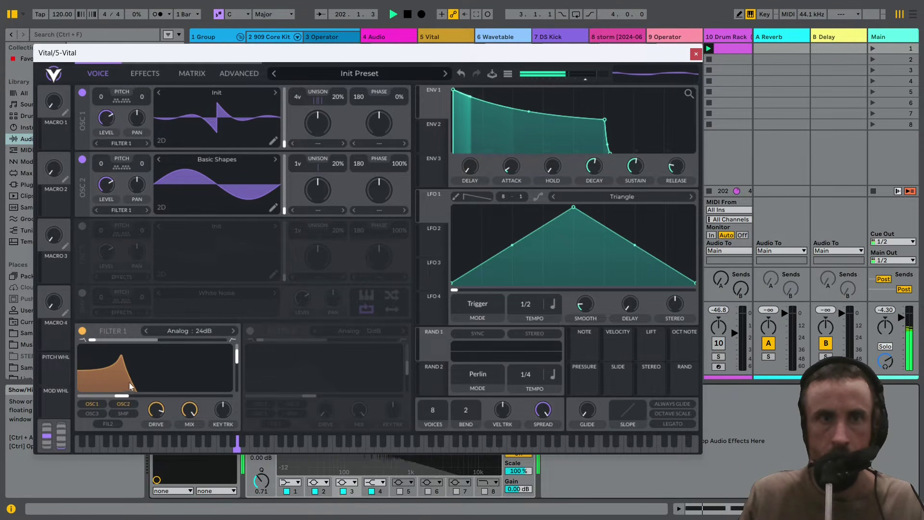
Enable Vital's Distortion effect as Soft Clip with its filter set to Pre and increase the drive
left_click(145, 76)
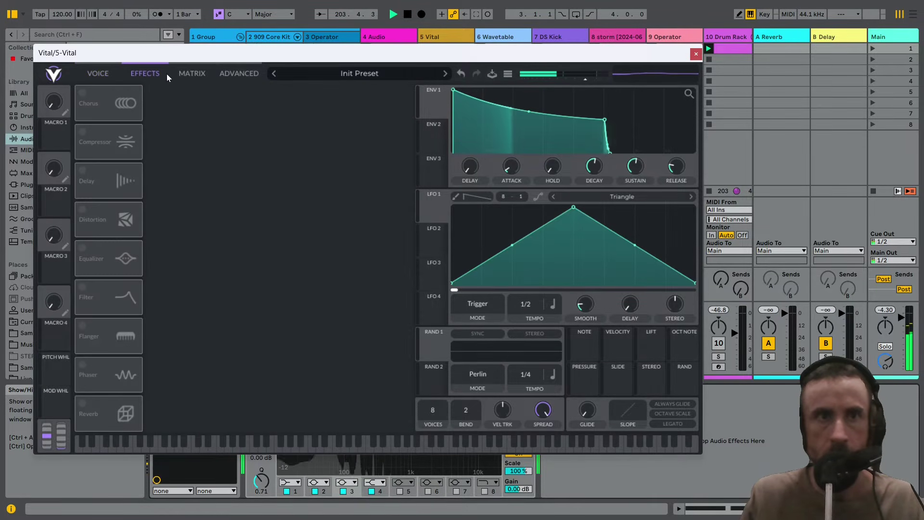
left_click(84, 215)
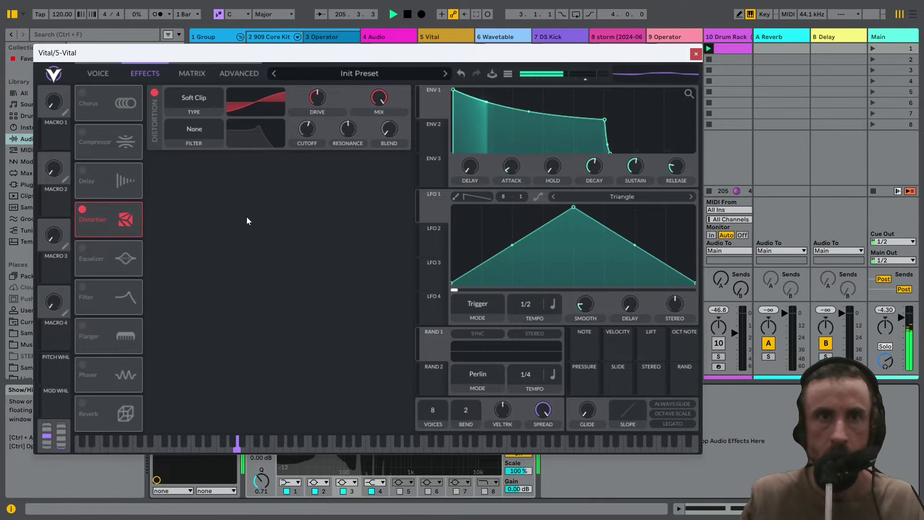
left_click(194, 134)
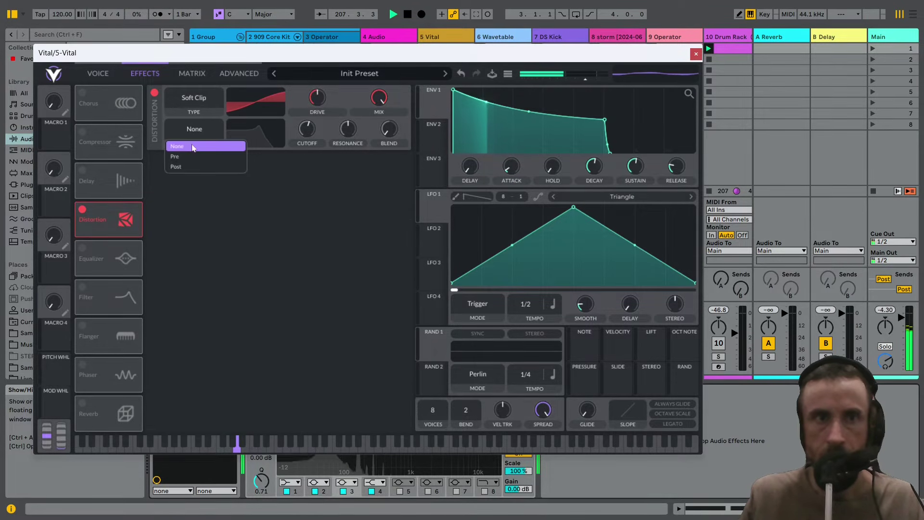
left_click(192, 156)
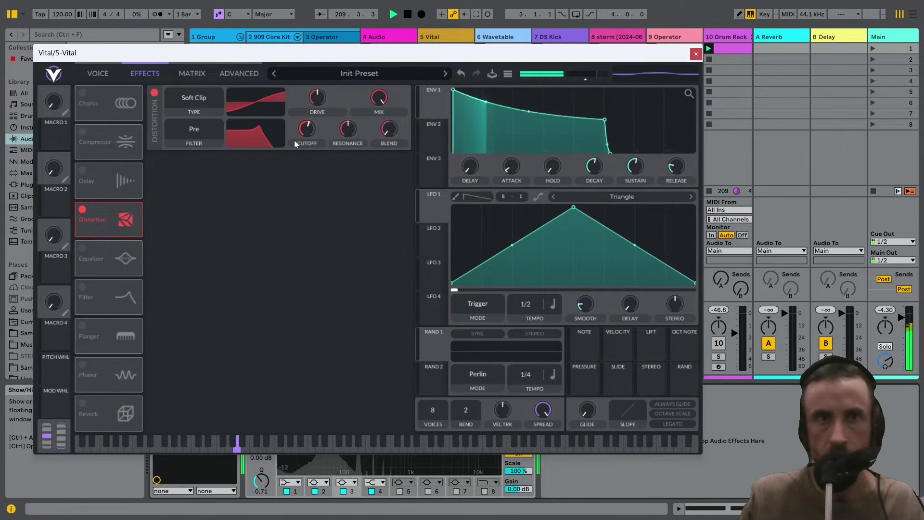
left_click_drag(317, 100, 330, 94)
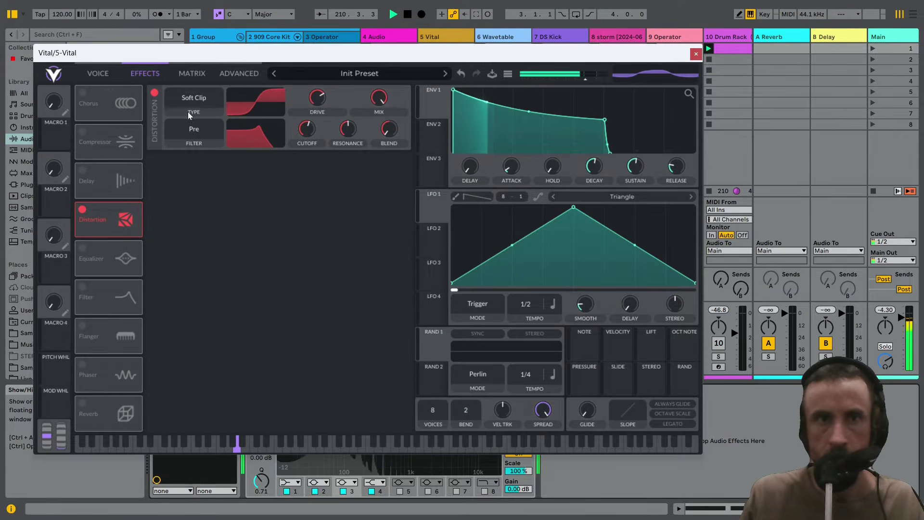
left_click(191, 98)
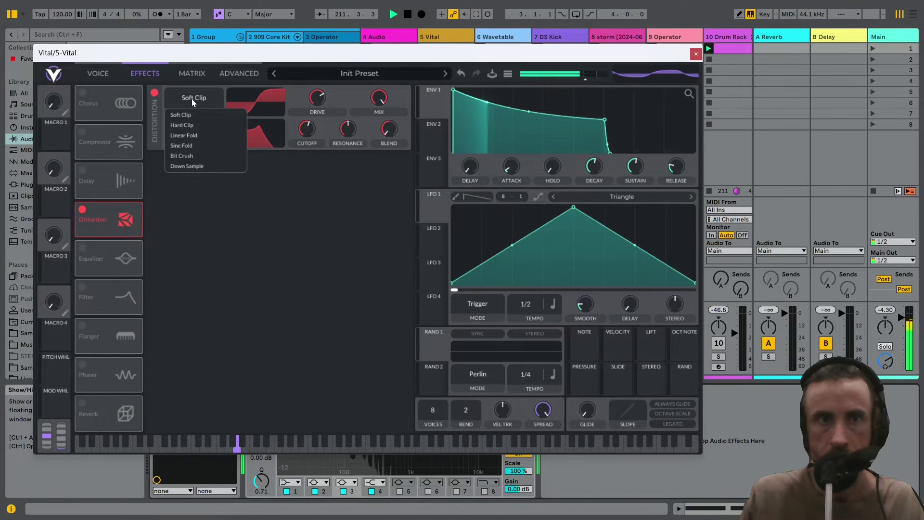
left_click(289, 181)
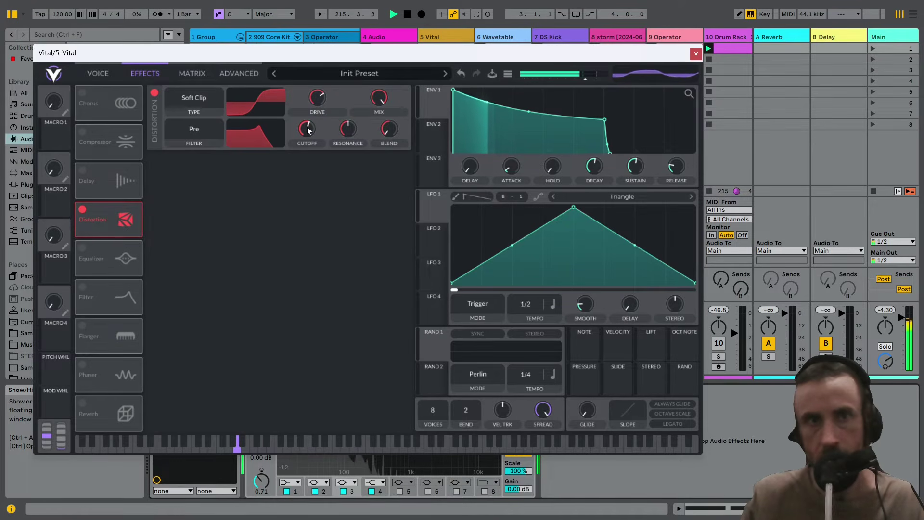
Push the distortion drive to maximum and shape its pre-filter with higher blend, slightly lower resonance and a retuned cutoff
left_click_drag(308, 130, 319, 175)
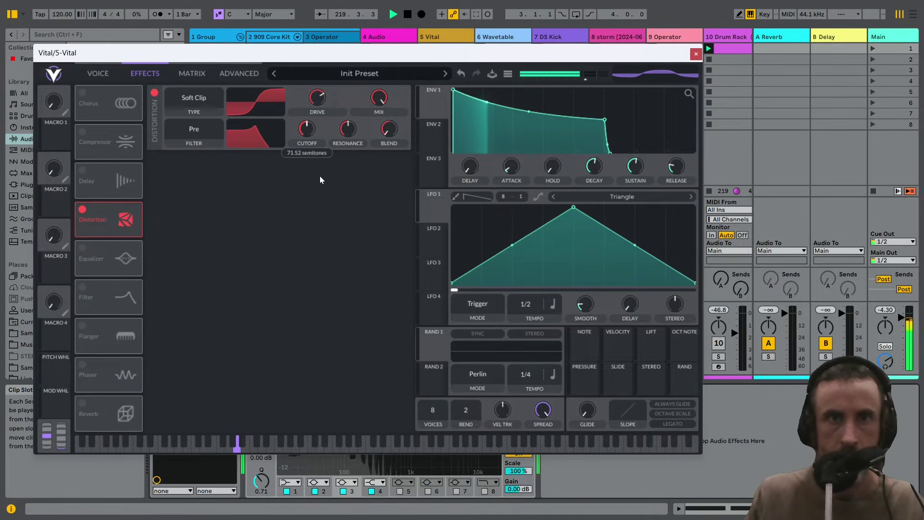
left_click_drag(346, 469, 333, 322)
left_click_drag(388, 131, 389, 61)
left_click_drag(302, 132, 279, 25)
left_click_drag(305, 136, 386, 141)
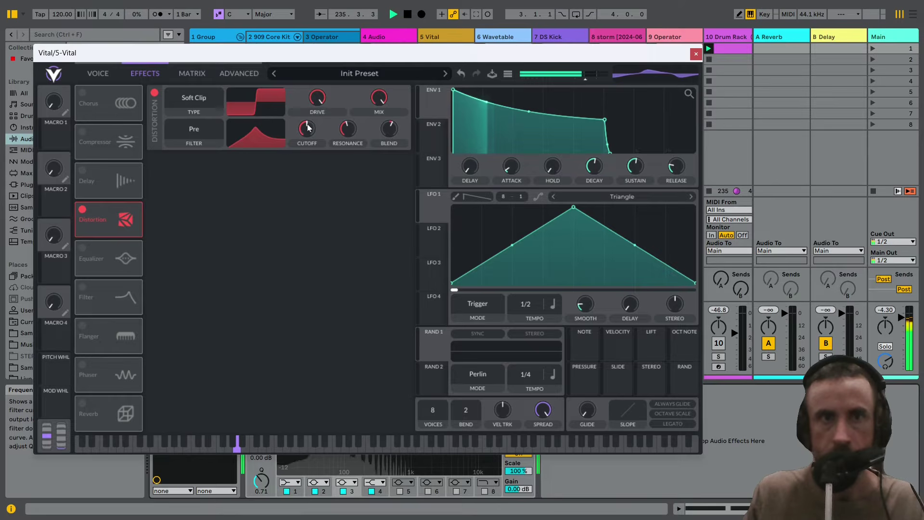
left_click_drag(296, 142, 306, 103)
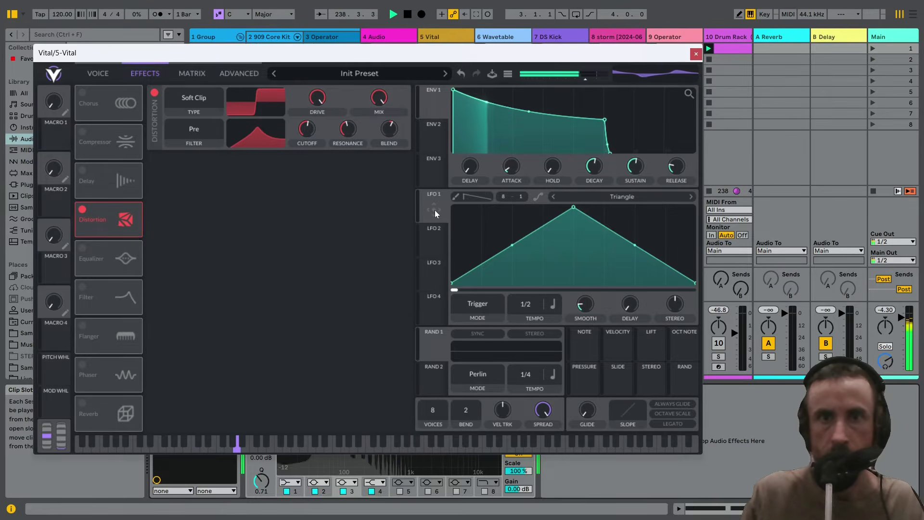
Modulate the distortion cutoff with LFO 1, draw eight downward ramps of varied heights, and set the LFO tempo to 2/1
left_click_drag(433, 210, 316, 135)
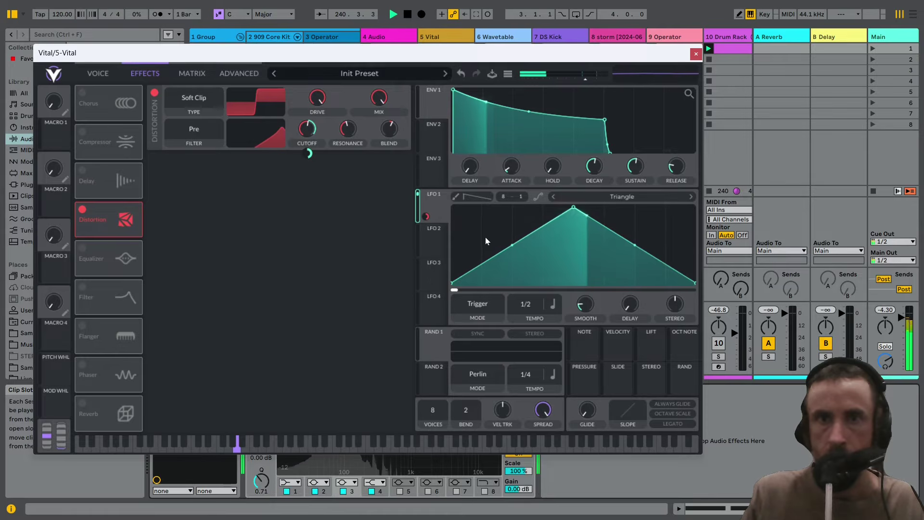
mouse_move(522, 241)
left_mouse_down()
mouse_move(524, 284)
mouse_move(474, 233)
mouse_move(556, 219)
mouse_move(643, 245)
mouse_move(679, 222)
left_mouse_up()
left_click(456, 196)
left_click_drag(528, 305, 529, 320)
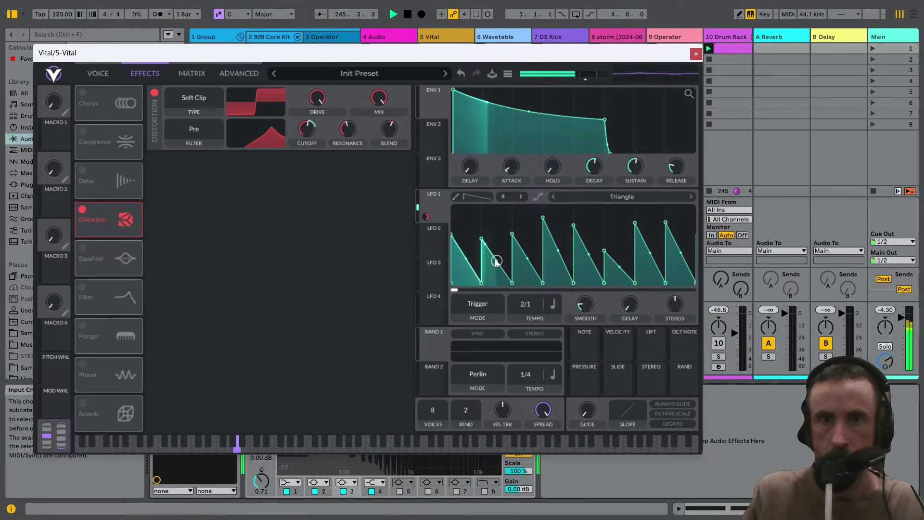
Refine the LFO 1 shape by bending the second ramp into a concave curve and slightly lowering the first ramp's peak
left_click_drag(496, 261, 495, 265)
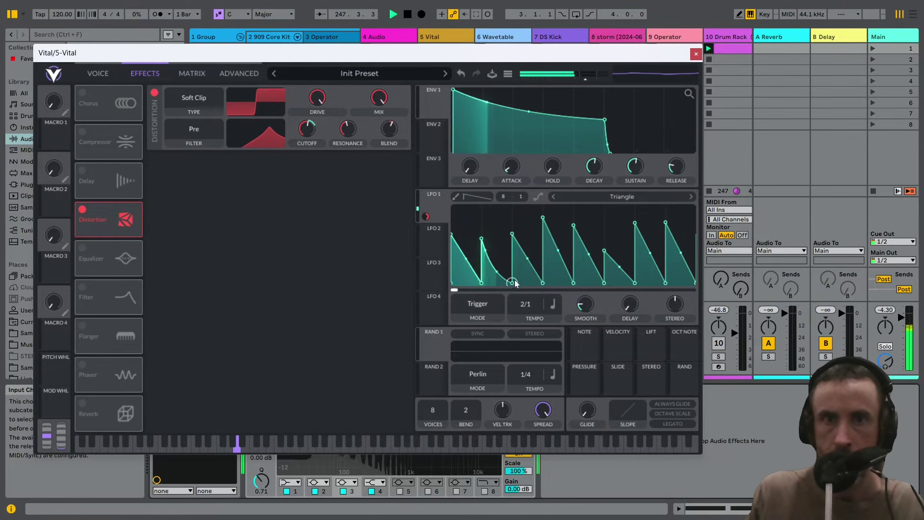
double_click(467, 279)
left_click_drag(468, 279, 447, 240)
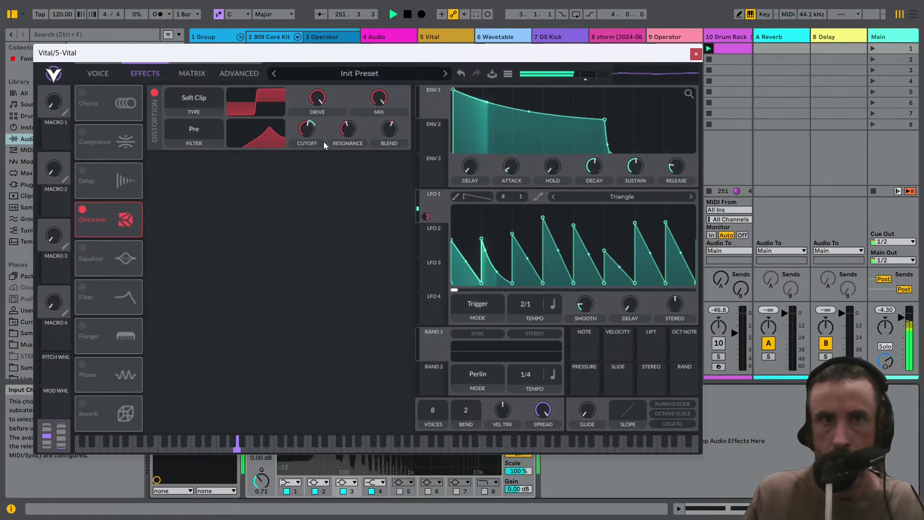
Fine-tune the distortion pre-filter cutoff to about 67.5 semitones and pull the distortion mix slightly below maximum
left_click_drag(302, 129, 311, 140)
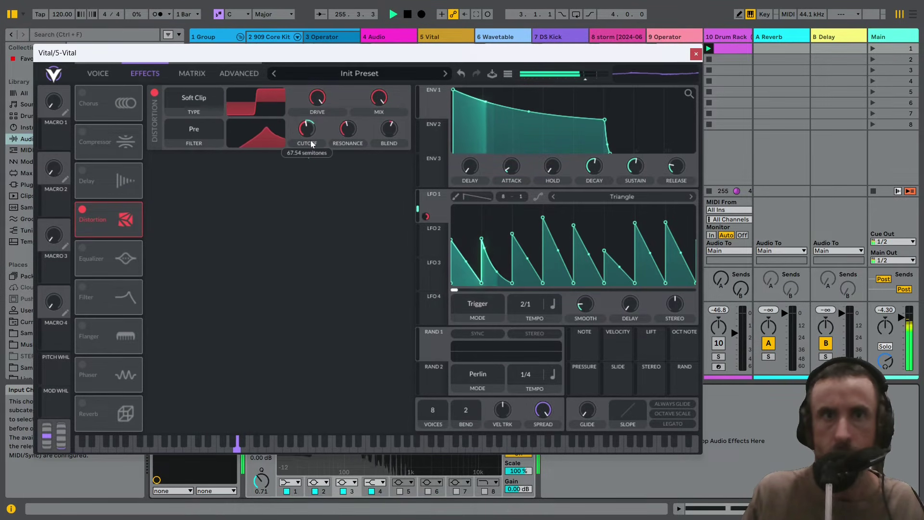
mouse_move(391, 132)
left_click_drag(391, 132, 382, 109)
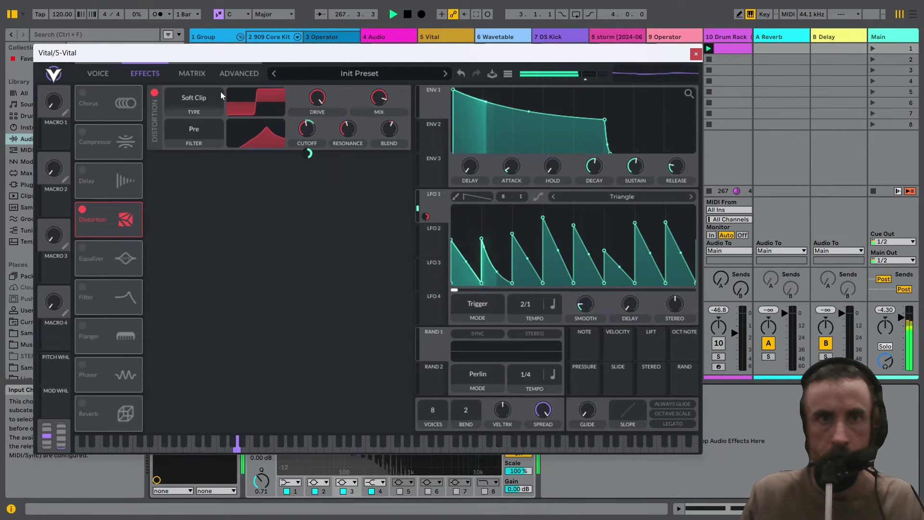
Audition the Hard Clip, Linear Fold, Sine Fold and Bit Crush distortion types and settle on Hard Clip
left_click(206, 95)
left_click(196, 124)
left_click(194, 99)
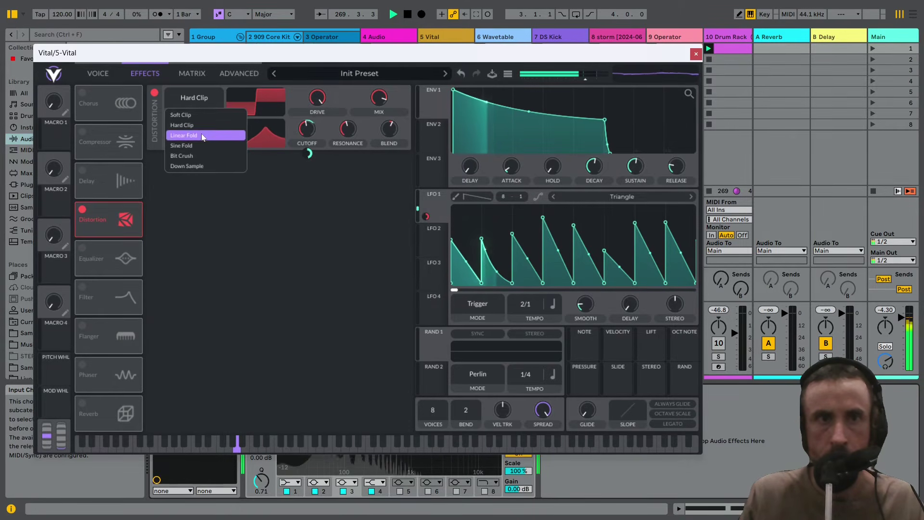
left_click(201, 135)
left_click(197, 98)
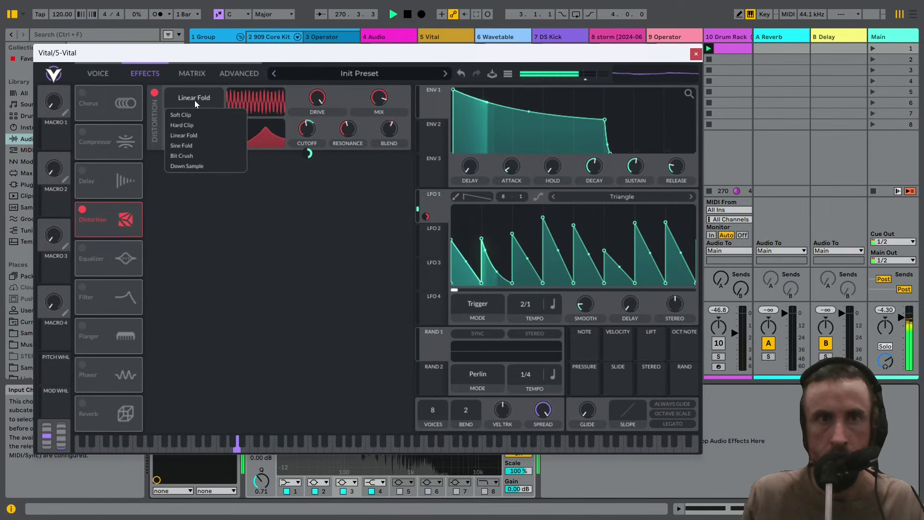
left_click(189, 145)
left_click(187, 98)
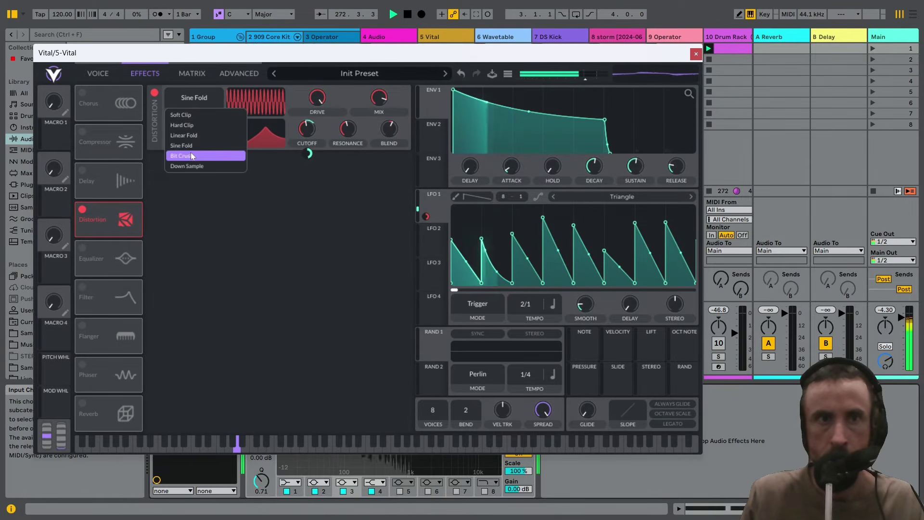
left_click(190, 154)
left_click(185, 99)
left_click(192, 123)
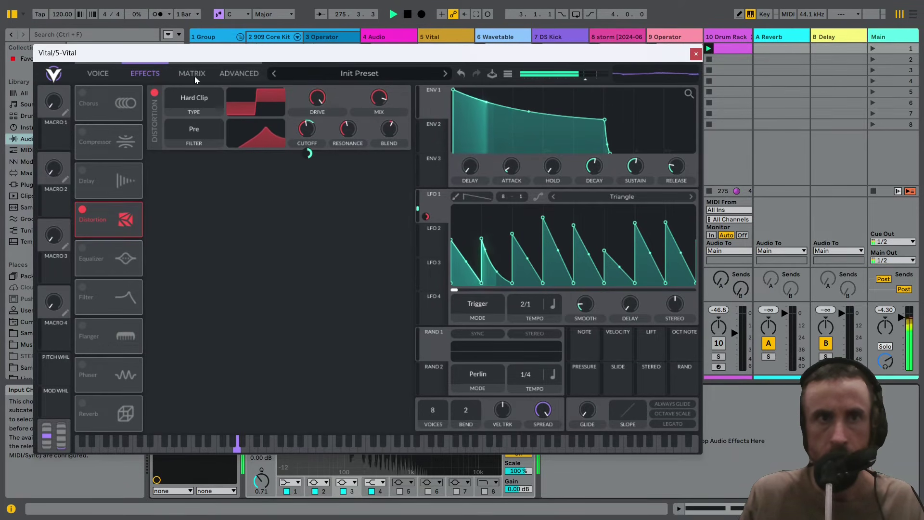
Sweep Vital's Filter 1 cutoff to audition the bass tone and leave it well below its centre position
left_click(111, 73)
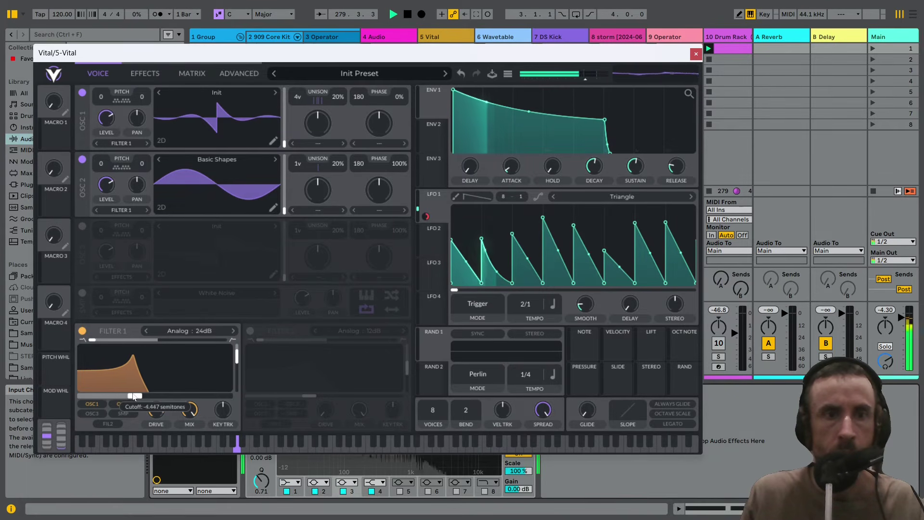
left_click_drag(140, 395, 117, 396)
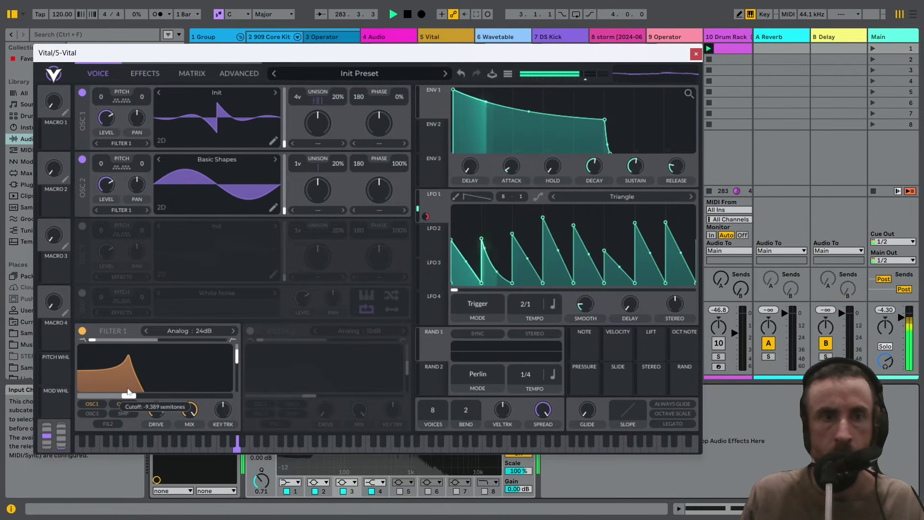
mouse_move(111, 389)
left_mouse_down()
mouse_move(102, 388)
mouse_move(134, 383)
mouse_move(112, 382)
mouse_move(123, 381)
mouse_move(166, 390)
mouse_move(120, 394)
left_mouse_up()
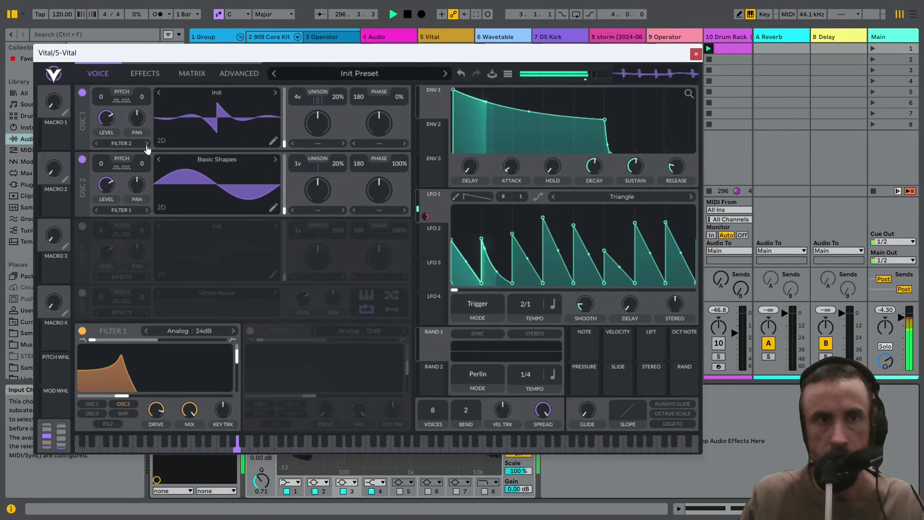
Route oscillator 1 through Filter 1+2 and enable Filter 2 as Analog B/P/N with about 21% resonance and a cutoff just below centre
left_click(248, 332)
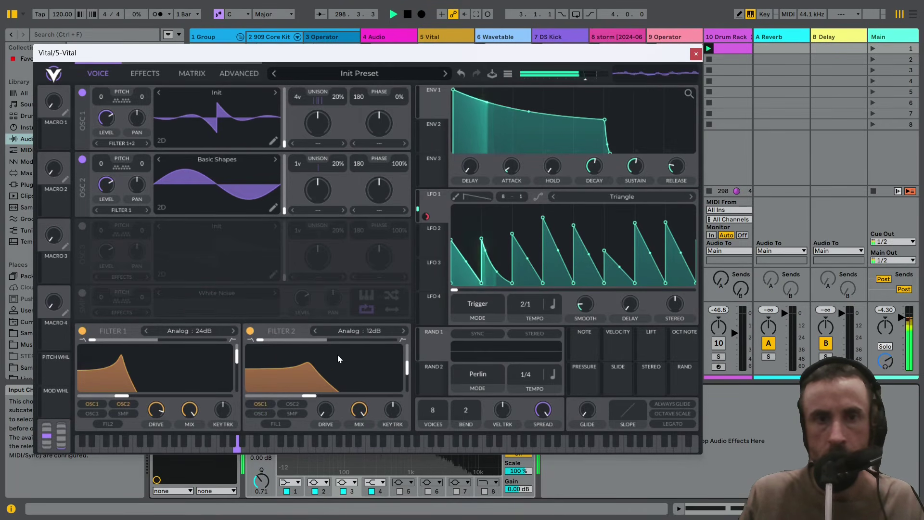
left_click(403, 331)
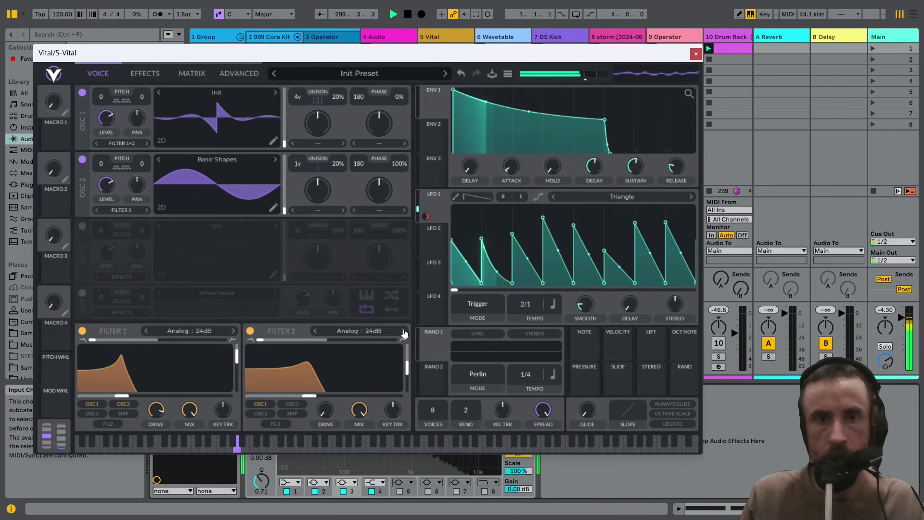
left_click(403, 331)
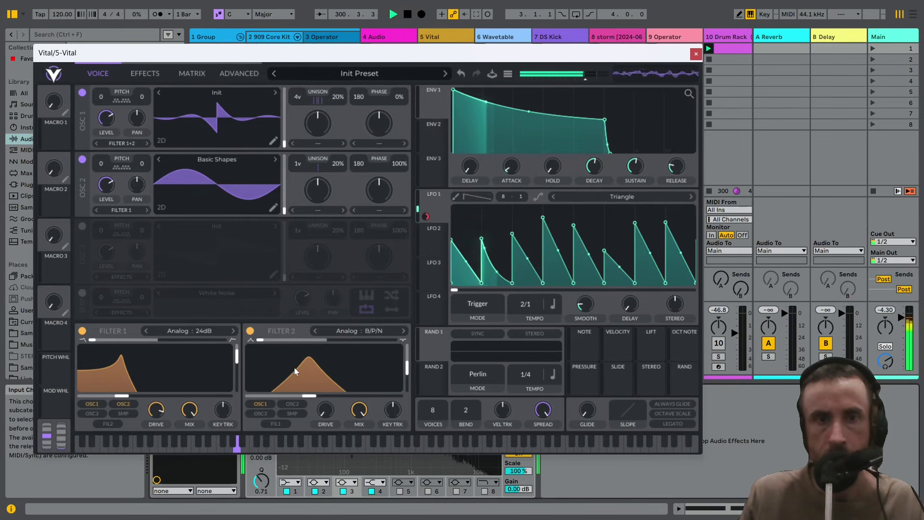
left_click_drag(313, 371, 320, 379)
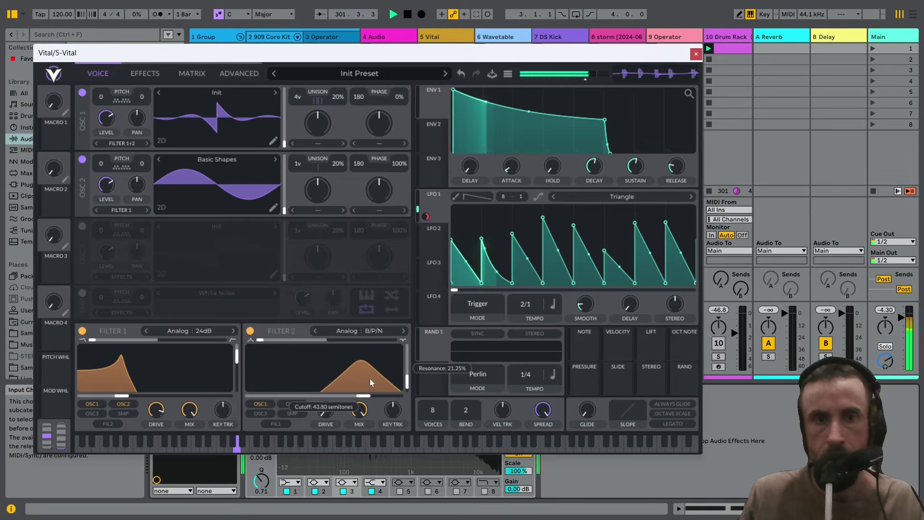
mouse_move(287, 371)
left_mouse_down()
mouse_move(278, 371)
mouse_move(325, 374)
mouse_move(301, 380)
left_mouse_up()
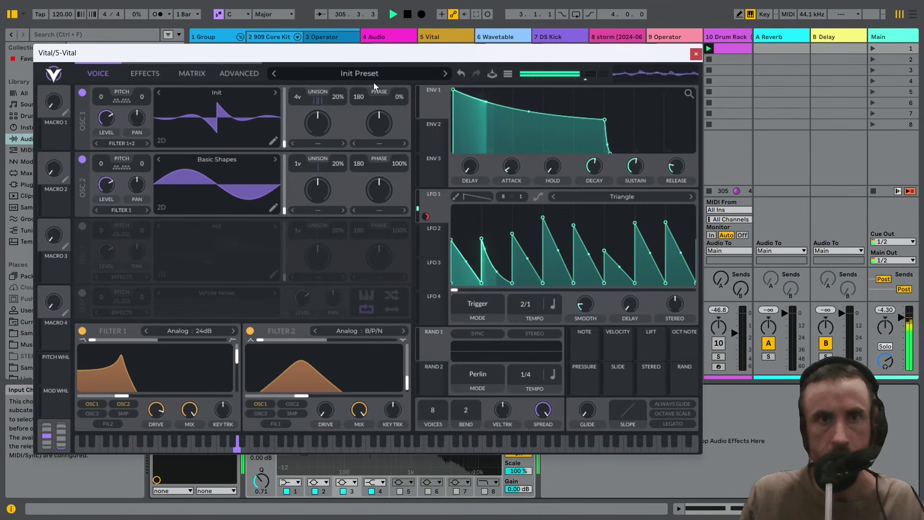
Lower oscillator 1's level and raise the Filter 2 cutoff slightly
mouse_move(106, 121)
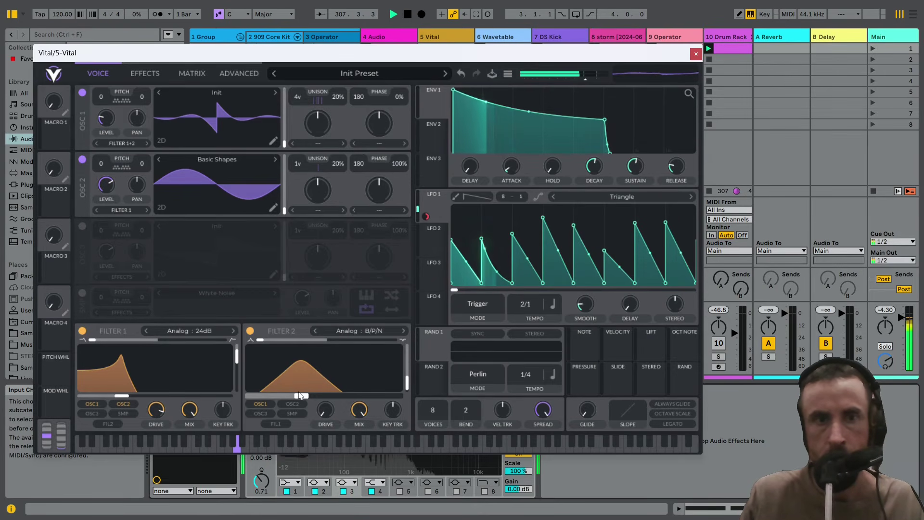
mouse_move(298, 397)
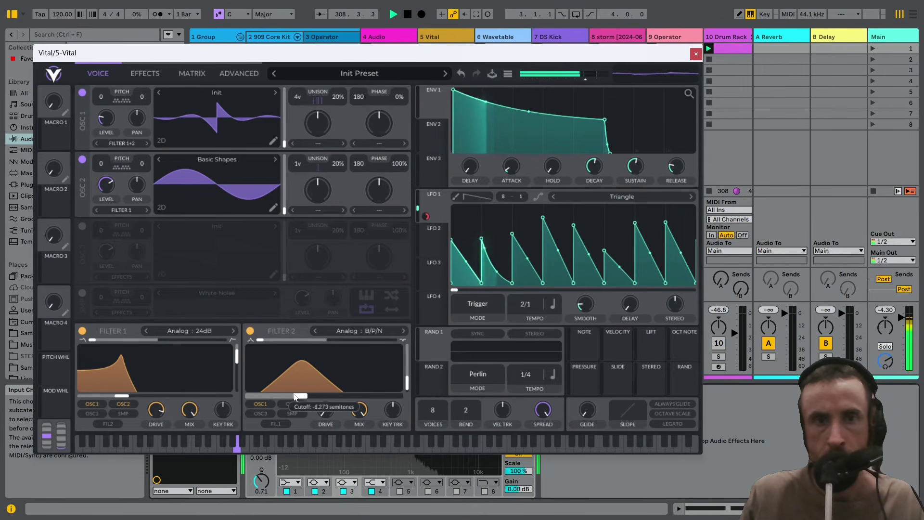
mouse_move(299, 396)
left_mouse_down()
mouse_move(332, 399)
mouse_move(303, 400)
mouse_move(313, 399)
left_mouse_up()
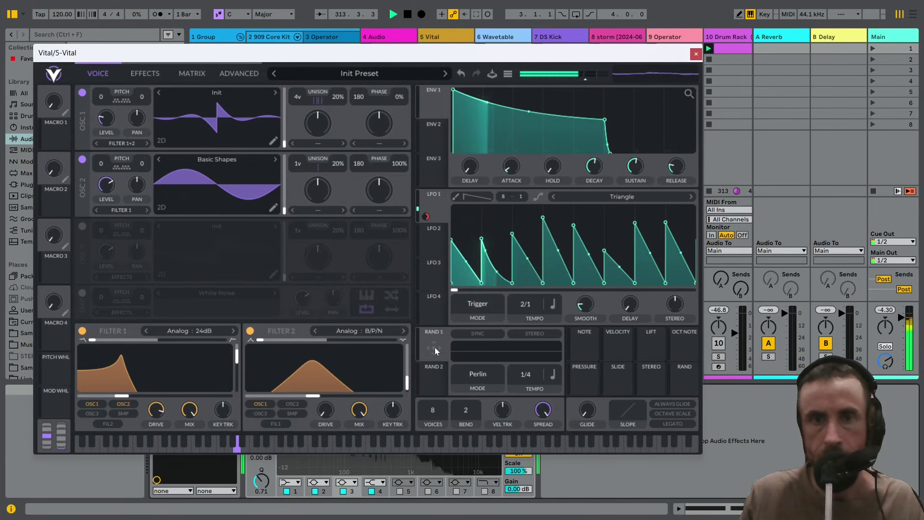
Modulate the Filter 2 cutoff with Random 1 at a reduced amount and lower the filter's base cutoff
left_click_drag(435, 347, 322, 387)
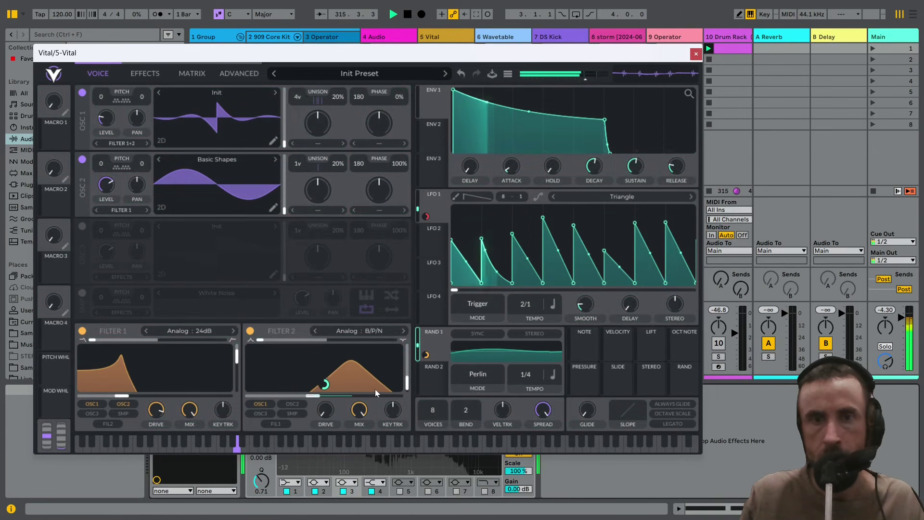
left_click_drag(330, 384, 297, 398)
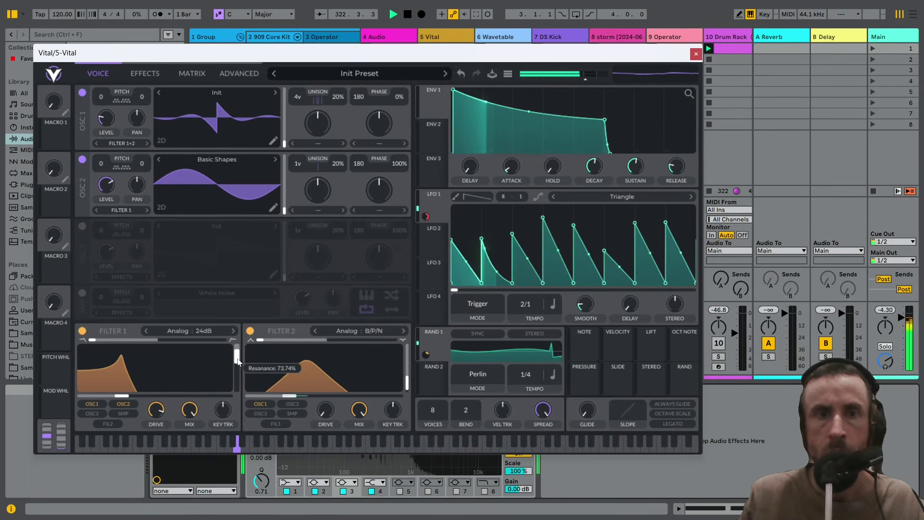
left_click_drag(240, 370, 236, 363)
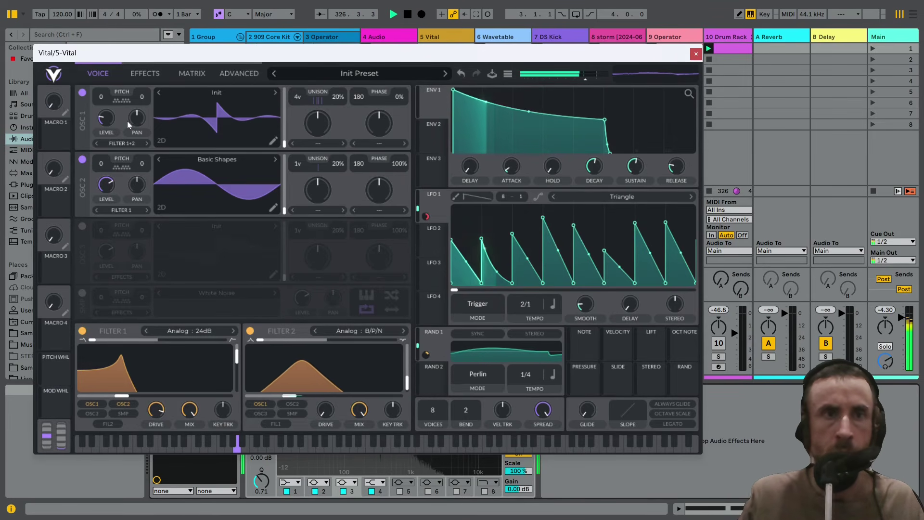
Compare the bass with Distortion bypassed, re-enable the effect, and reduce its mix to slightly above half
left_click(146, 72)
left_click(154, 94)
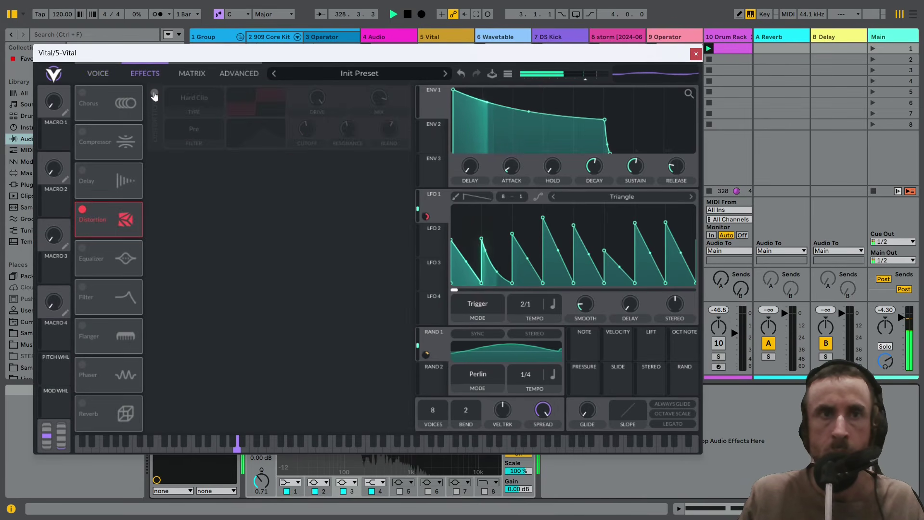
left_click(154, 93)
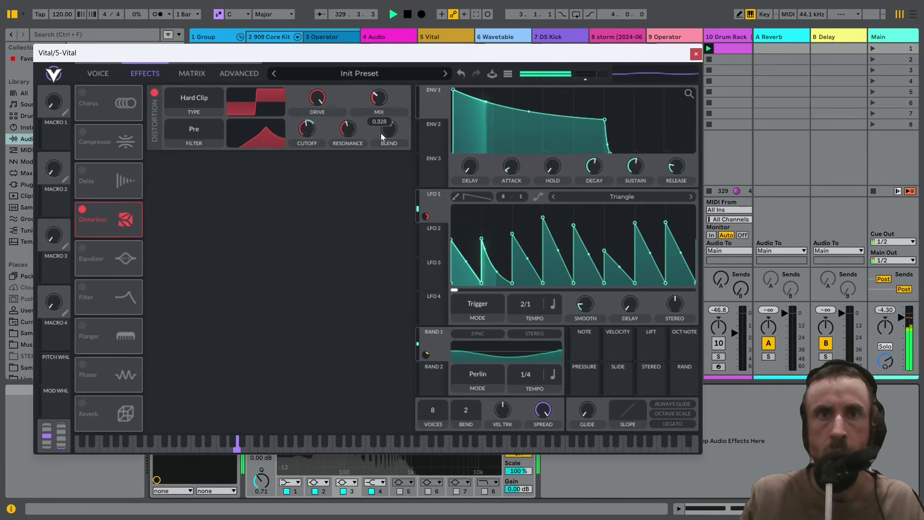
mouse_move(375, 121)
left_mouse_down()
mouse_move(374, 105)
mouse_move(365, 108)
left_mouse_up()
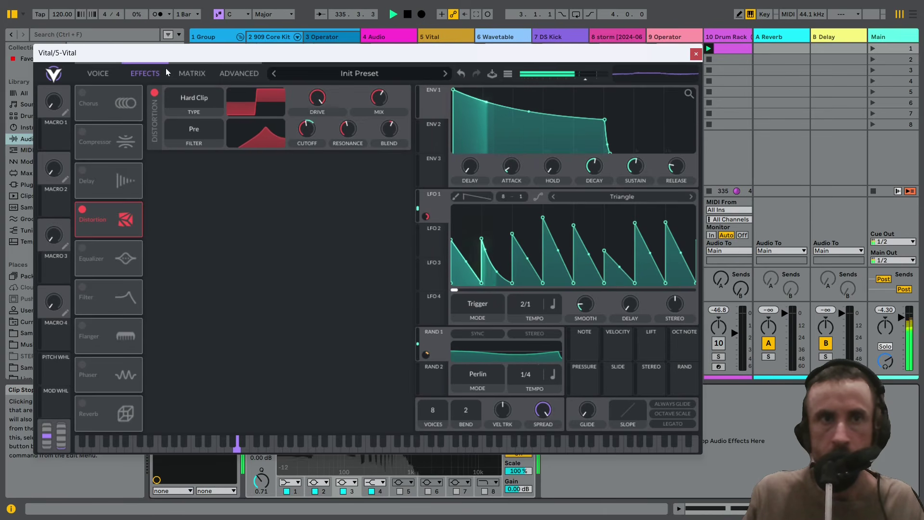
Modulate oscillator 2's level with LFO 2 and set that LFO's tempo to 1/8
left_click(99, 75)
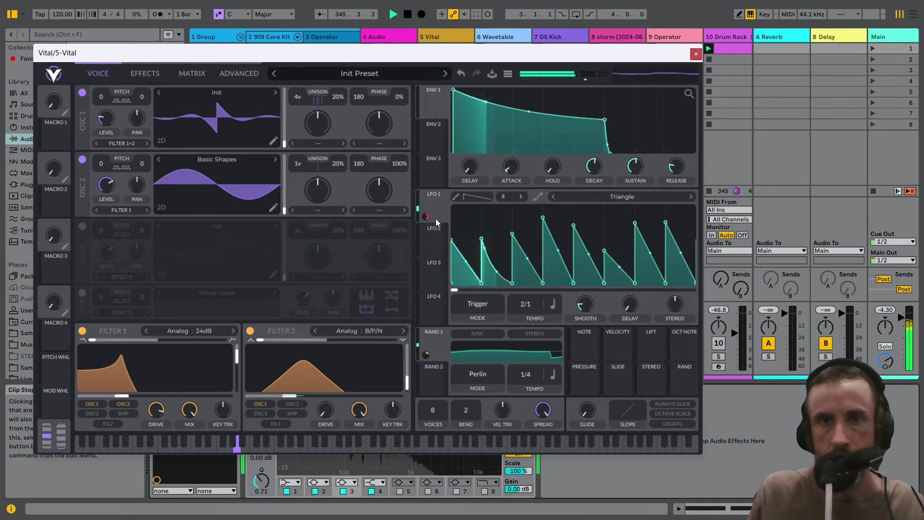
mouse_move(430, 246)
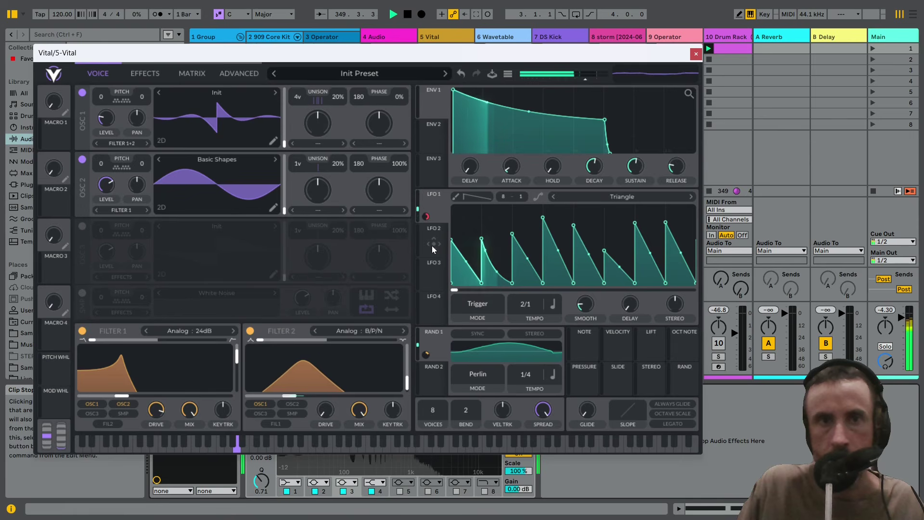
left_click(431, 245)
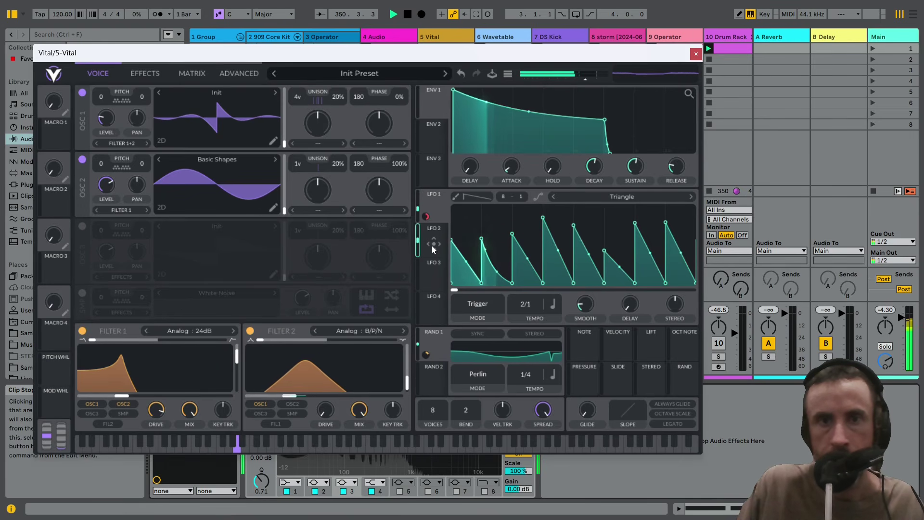
left_click_drag(431, 245, 103, 184)
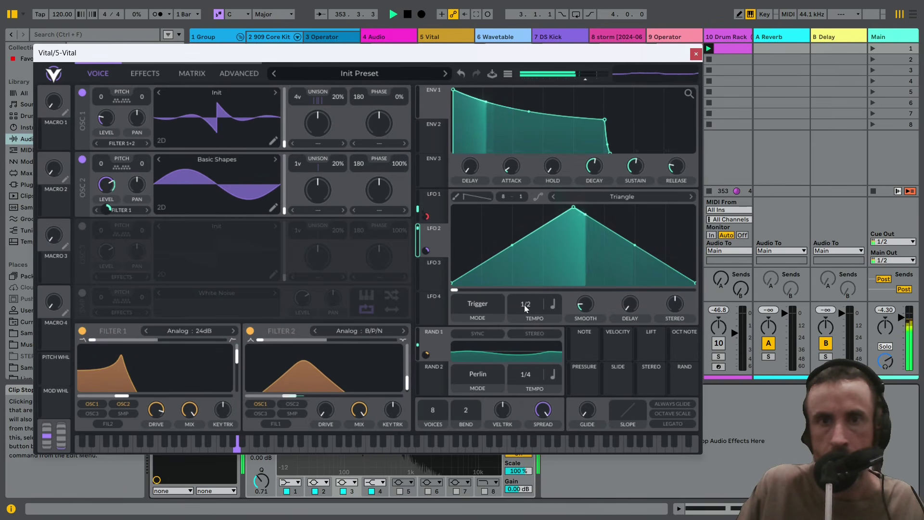
left_click_drag(524, 305, 524, 296)
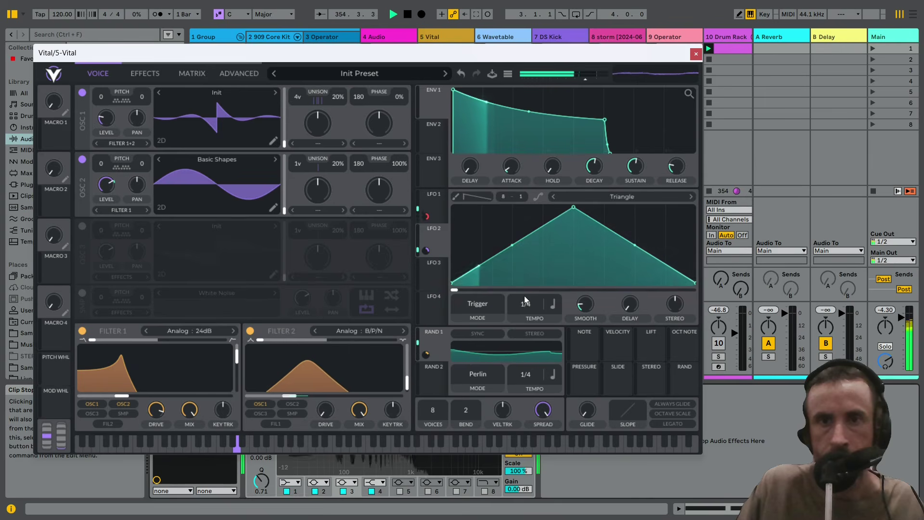
left_click_drag(524, 295, 524, 283)
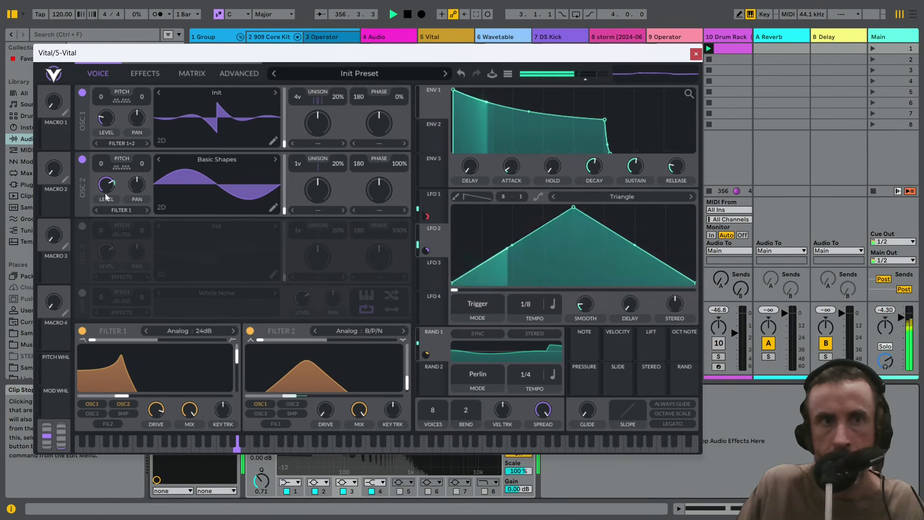
Lower oscillator 2's base level and change the LFO 2 shape to Saw Down
mouse_move(109, 192)
mouse_move(112, 203)
left_mouse_down()
mouse_move(112, 222)
mouse_move(110, 169)
mouse_move(110, 224)
mouse_move(112, 192)
mouse_move(111, 221)
mouse_move(112, 200)
left_mouse_up()
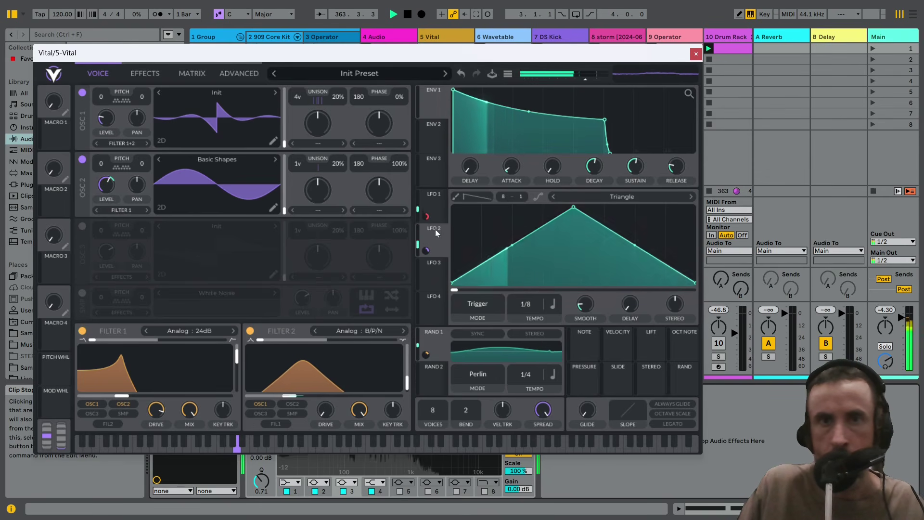
left_click(691, 197)
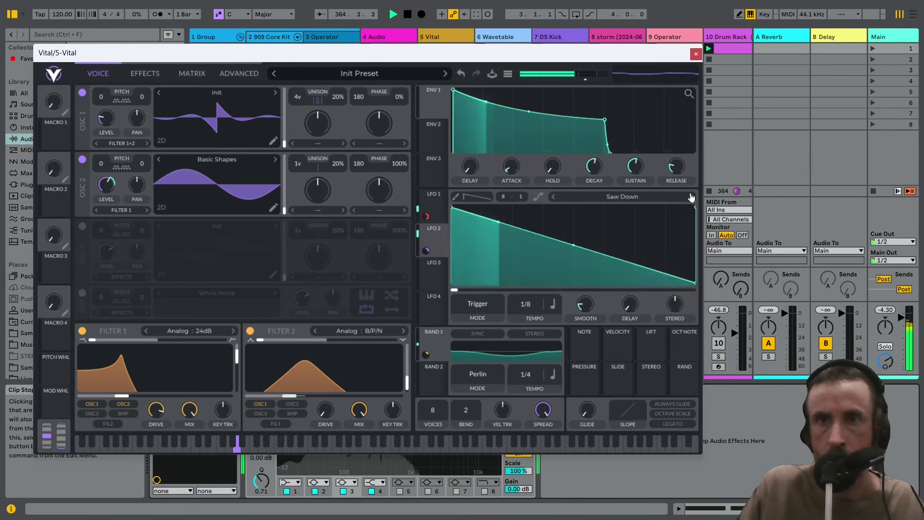
Audition other preset shapes for LFO 2, including Sin and Nervous Groove, and settle on Triangle
left_click(691, 197)
left_click(691, 198)
left_click(691, 197)
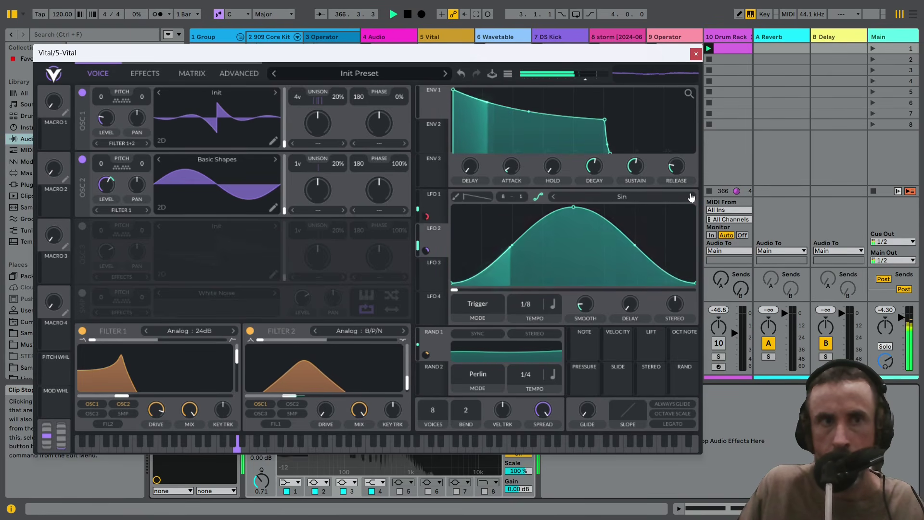
left_click(691, 197)
left_click(691, 197)
left_click(691, 197)
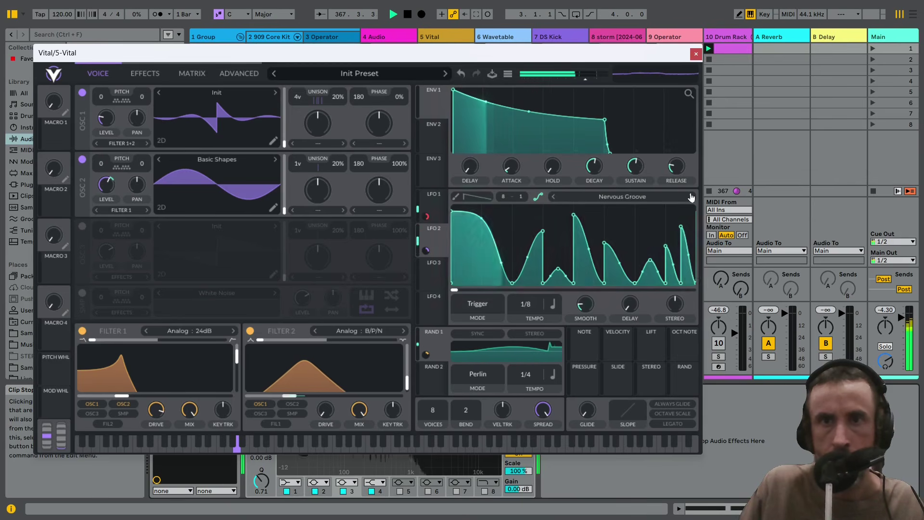
left_click(554, 197)
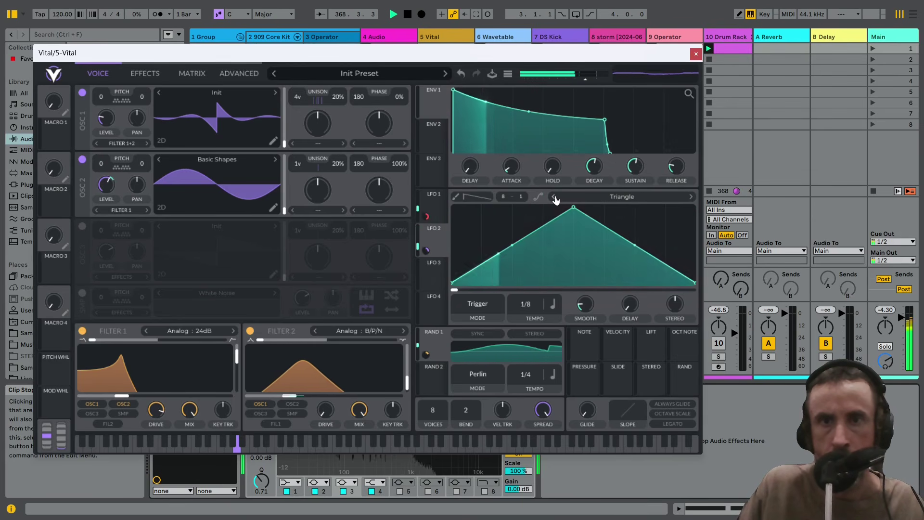
Set LFO 2's tempo to 1/4 and its mode to Sync
left_click_drag(524, 303, 527, 314)
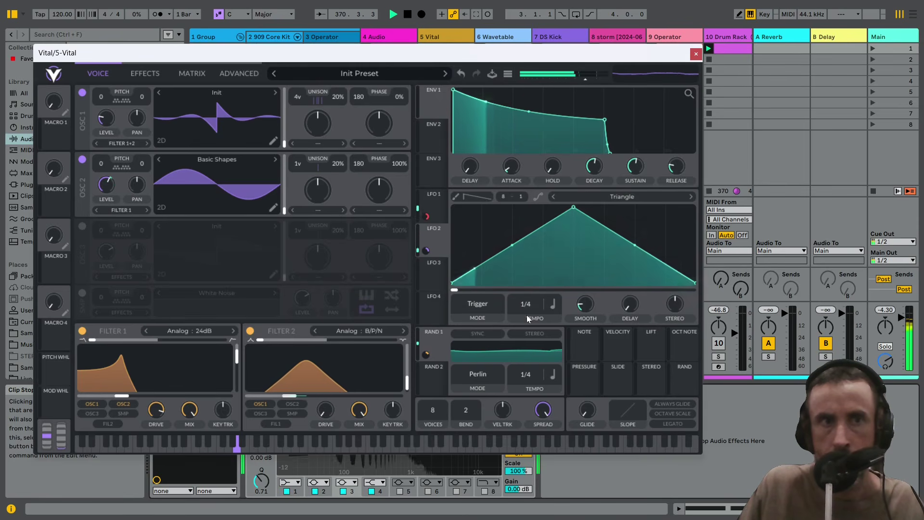
left_click(487, 304)
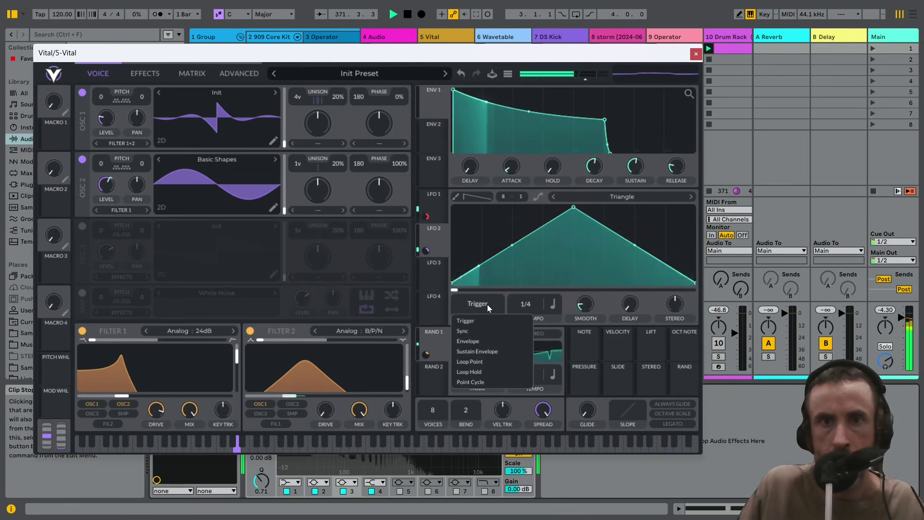
left_click(481, 331)
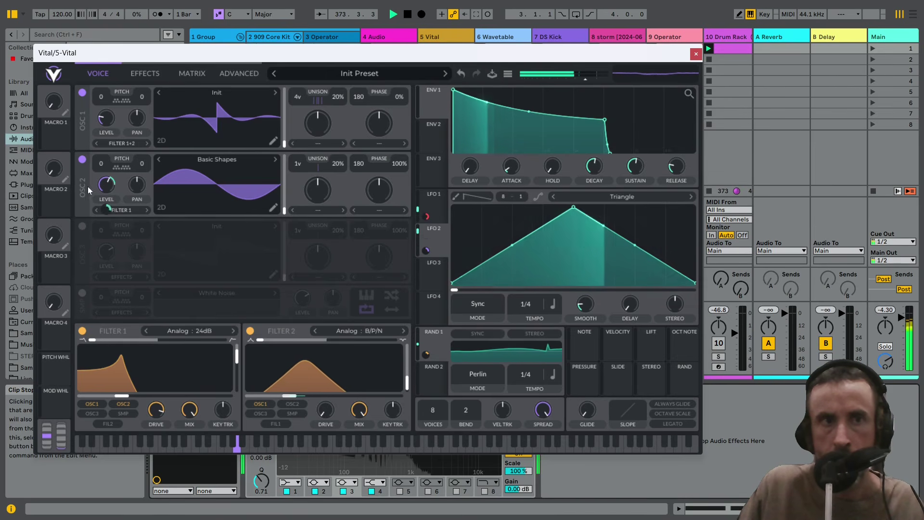
Lower oscillator 2's base level, increase LFO 2's modulation of that level, and close the Vital window
mouse_move(104, 201)
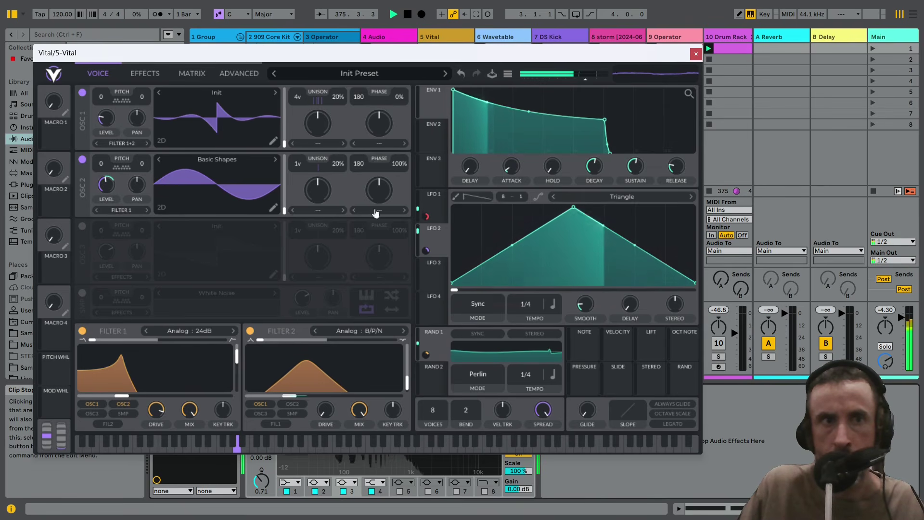
left_click_drag(426, 250, 109, 185)
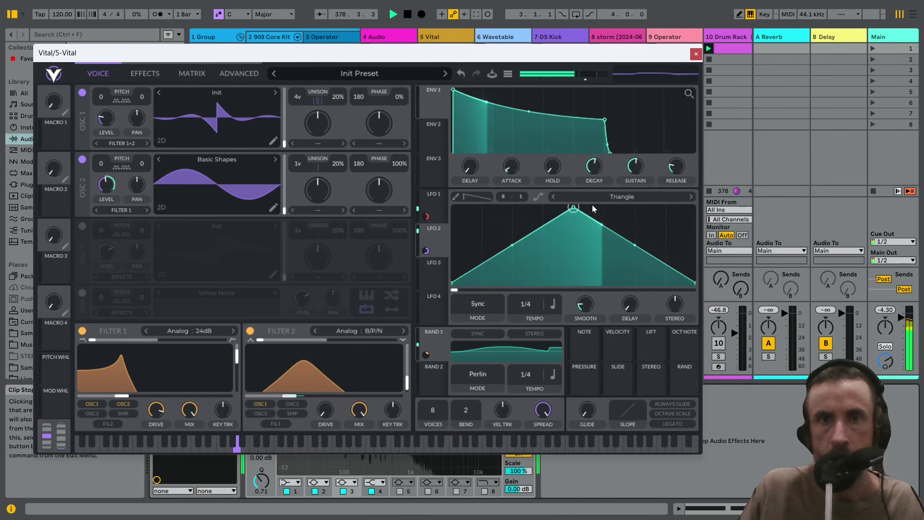
left_click(696, 53)
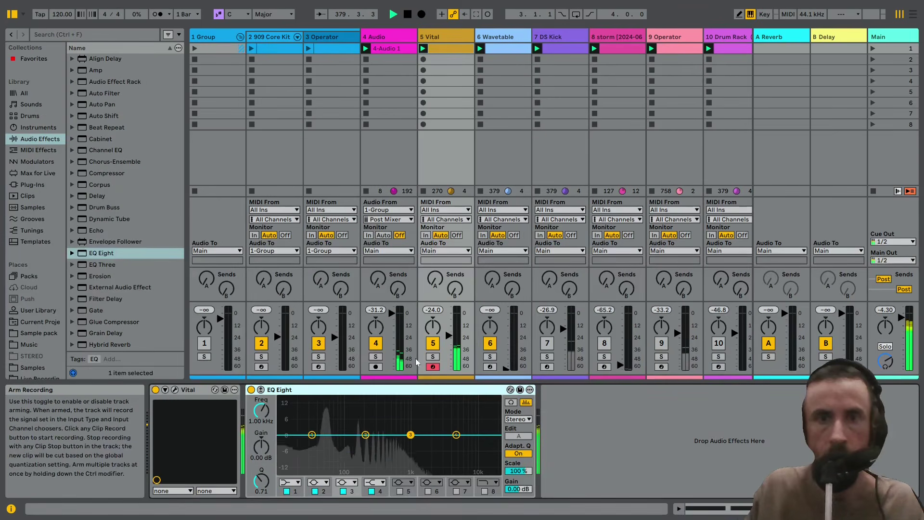